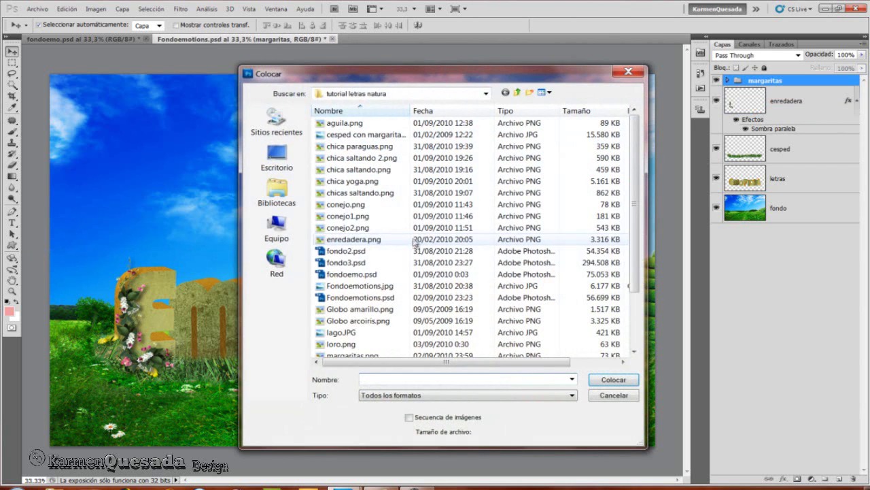
Place 'chica saltando.png' at 8.65% scale, leaping above the right end of EMOTIONS.
click(360, 172)
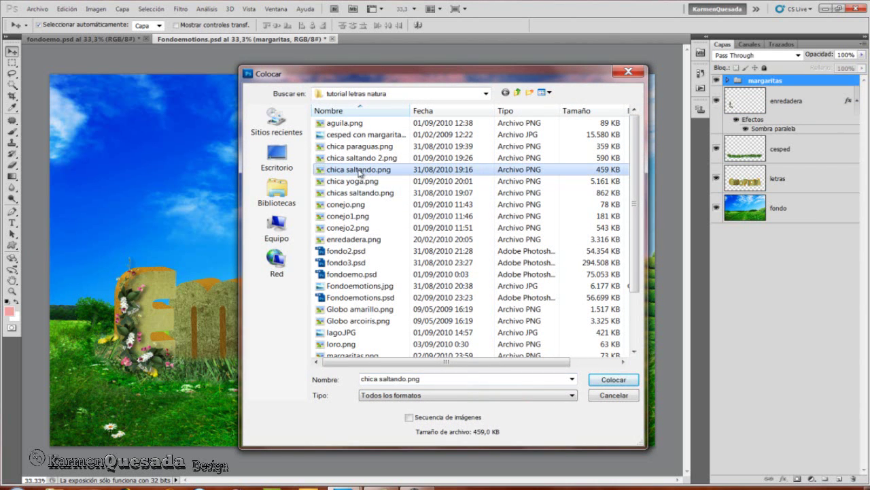
click(612, 379)
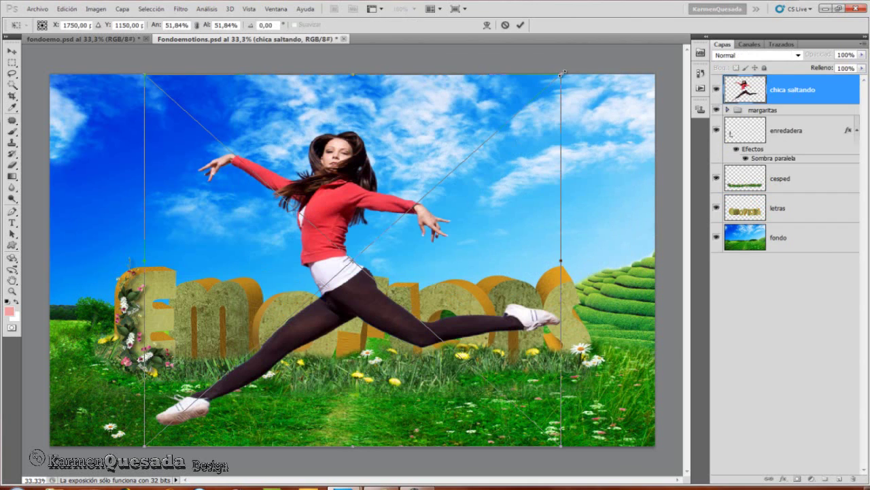
drag(563, 72, 253, 348)
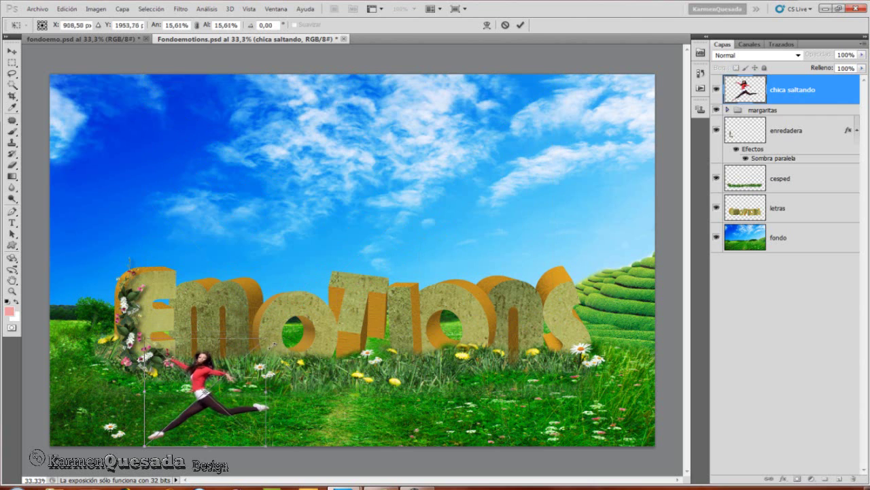
mouse_move(197, 387)
mouse_down()
mouse_move(368, 228)
mouse_move(556, 203)
mouse_up()
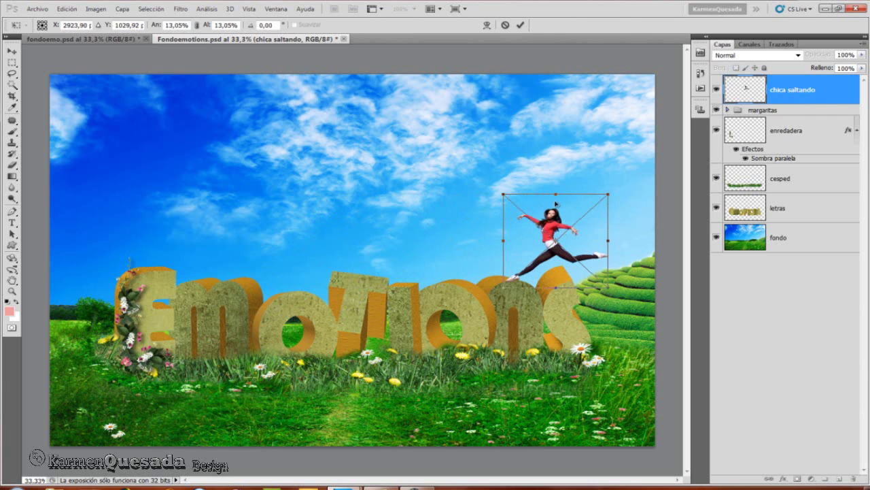
drag(614, 193, 578, 219)
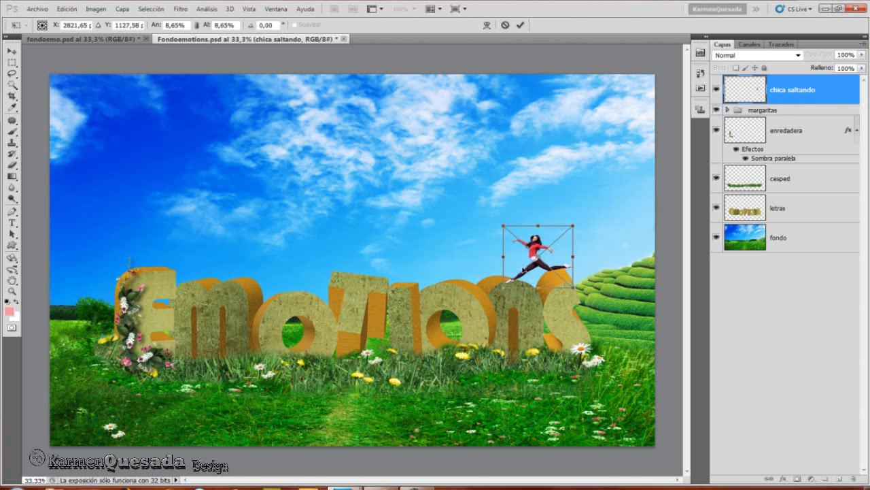
drag(578, 218, 574, 219)
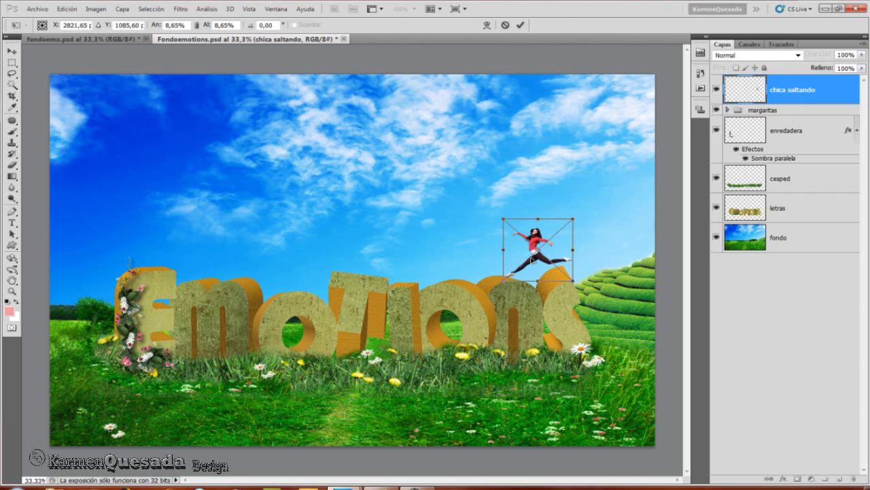
key(Down)
key(Down)
key(Down)
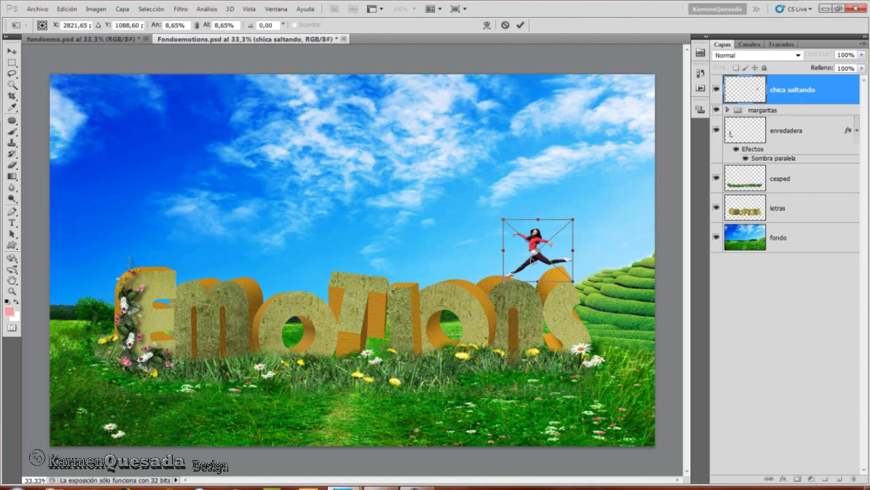
click(521, 26)
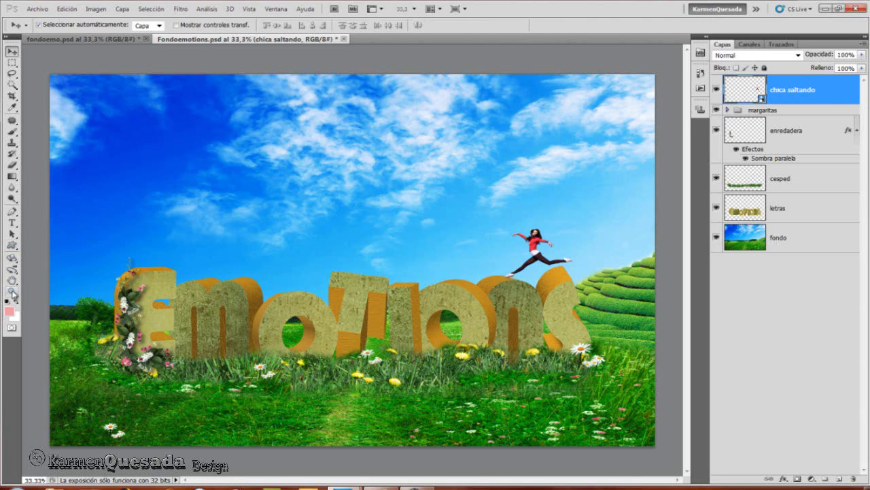
click(13, 292)
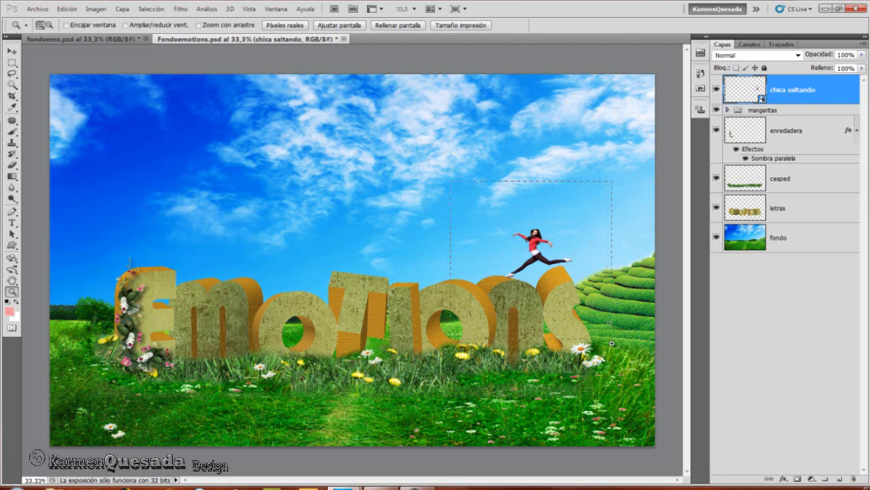
Zoom in on the jumping girl and rotate her to -4.70°.
drag(598, 242, 616, 381)
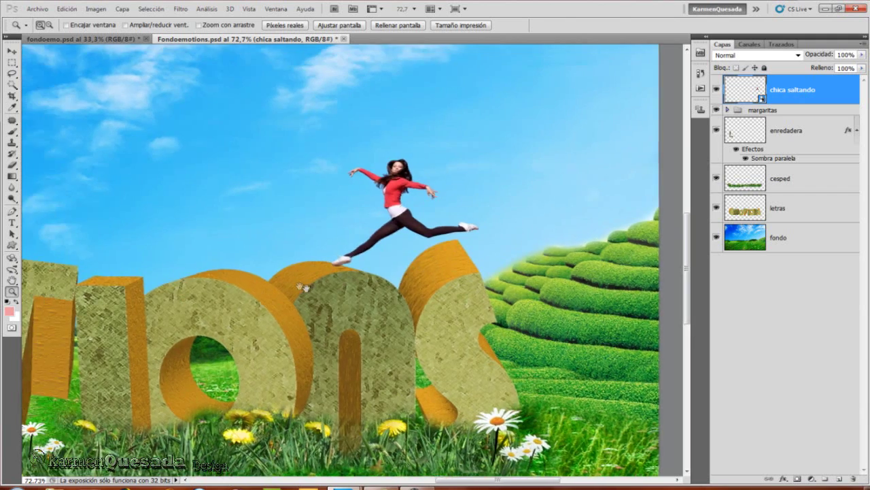
drag(260, 276, 431, 253)
key(ctrl+t)
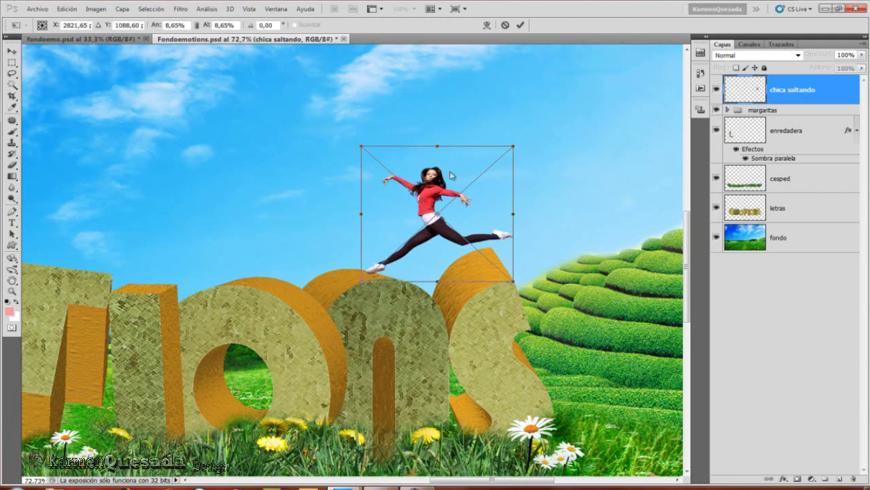
right_click(451, 175)
click(476, 216)
drag(364, 144, 360, 154)
drag(432, 220, 424, 218)
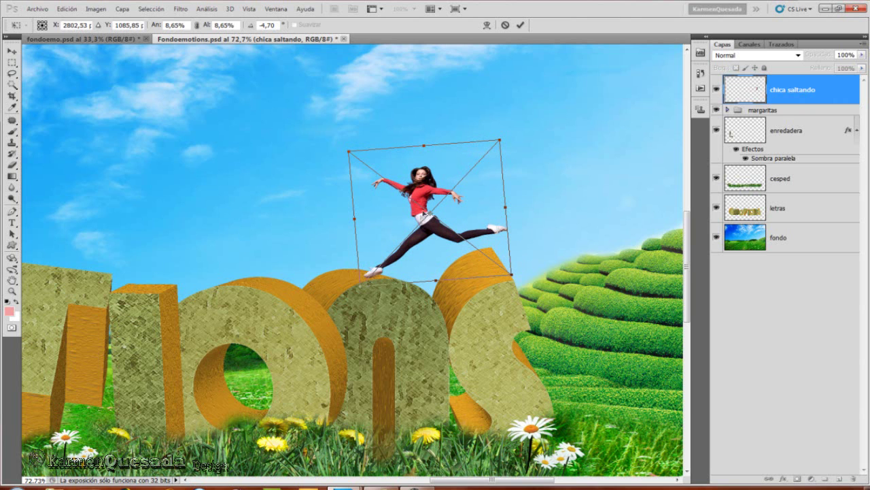
click(521, 25)
Zoom out to 50% and add a new empty layer above the girl.
key(z)
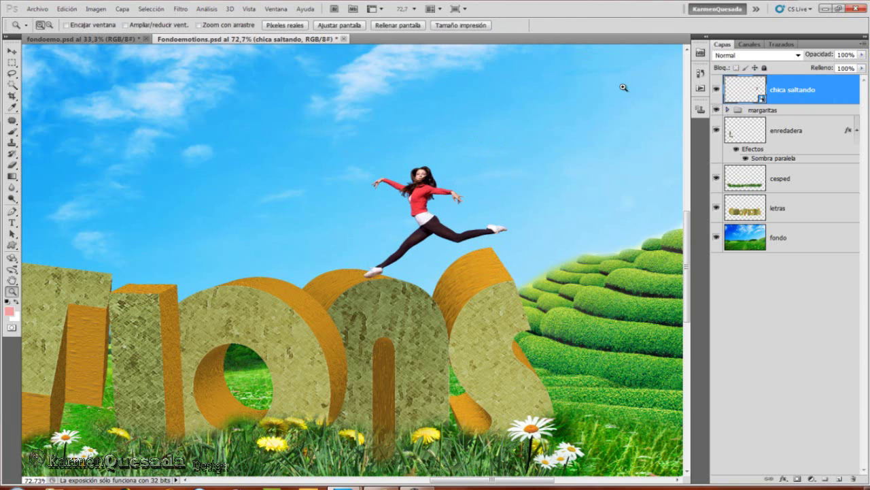
alt+click(623, 88)
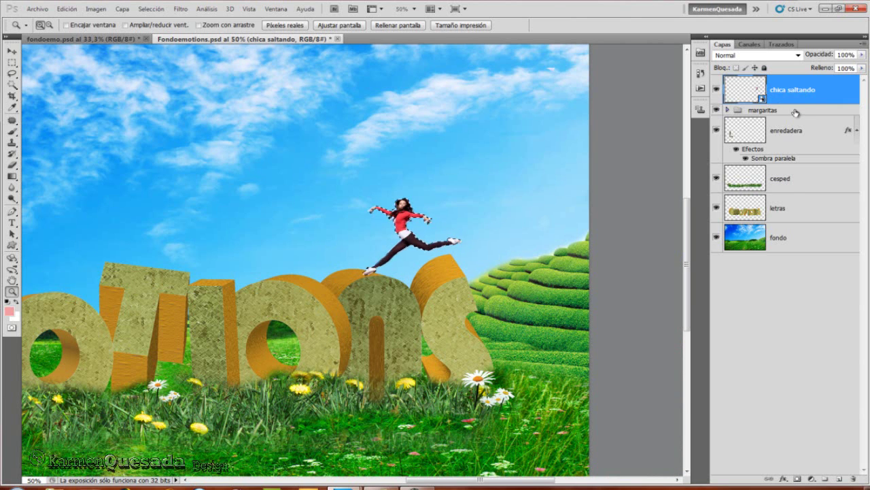
key(ctrl+shift+alt+n)
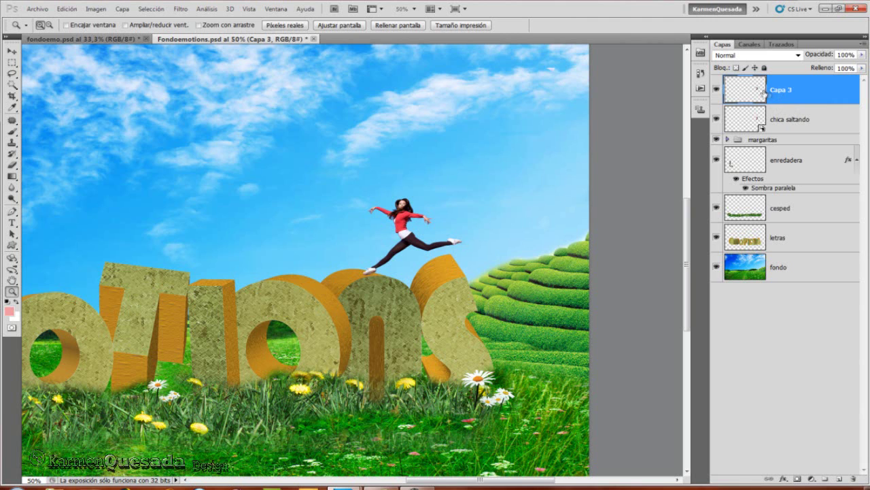
Fill the girl's selection with black on Capa 3 and move Capa 3 below the girl layer.
click(66, 9)
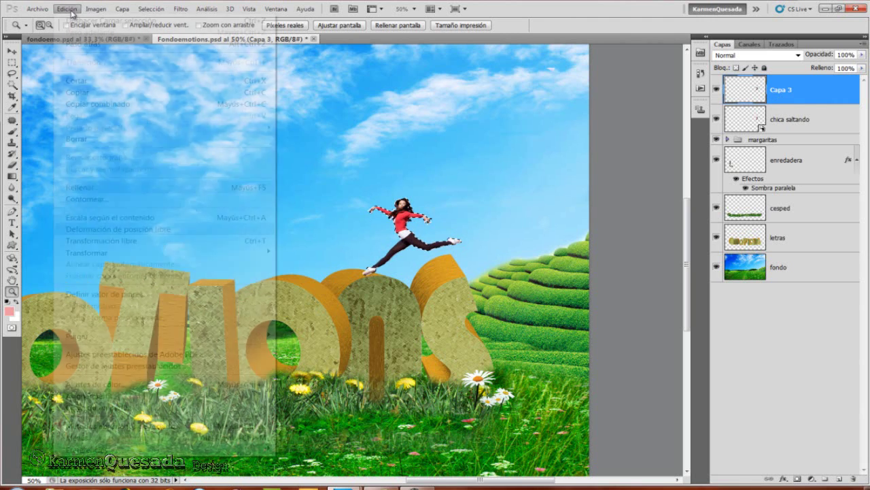
click(87, 187)
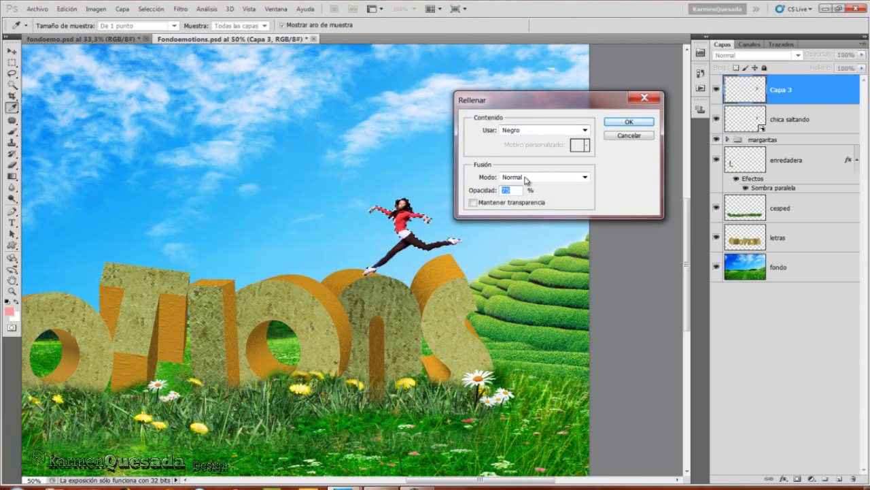
click(629, 121)
key(z)
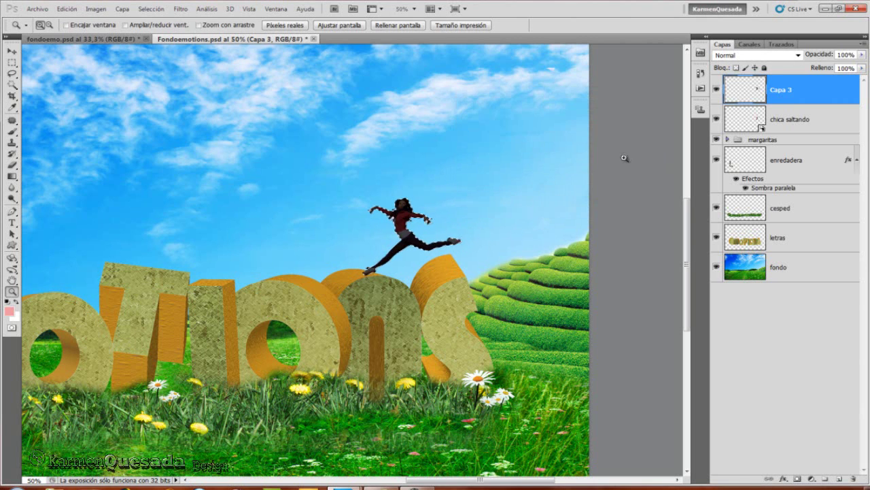
drag(788, 94, 791, 121)
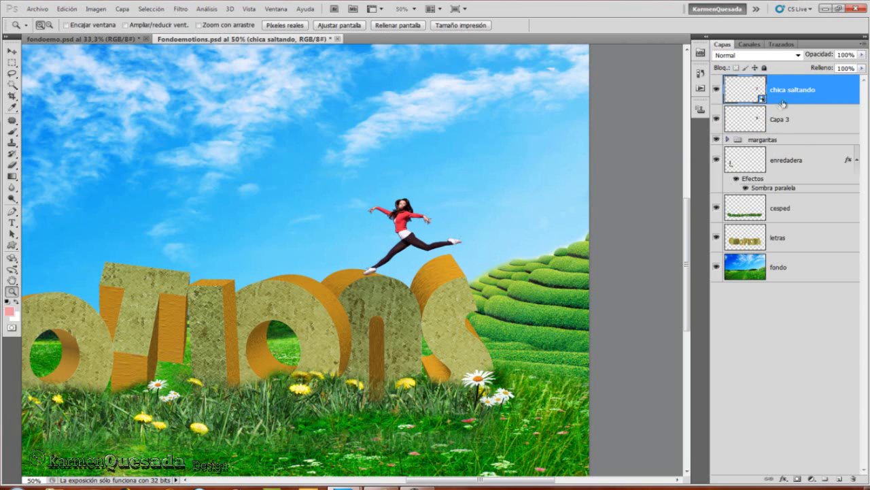
click(787, 124)
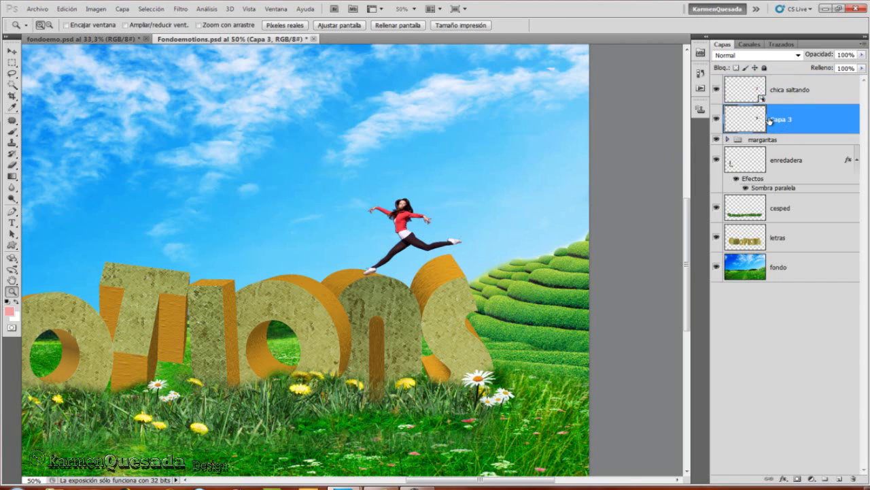
Flip and skew the black silhouette beneath the girl to form a shadow.
key(ctrl+t)
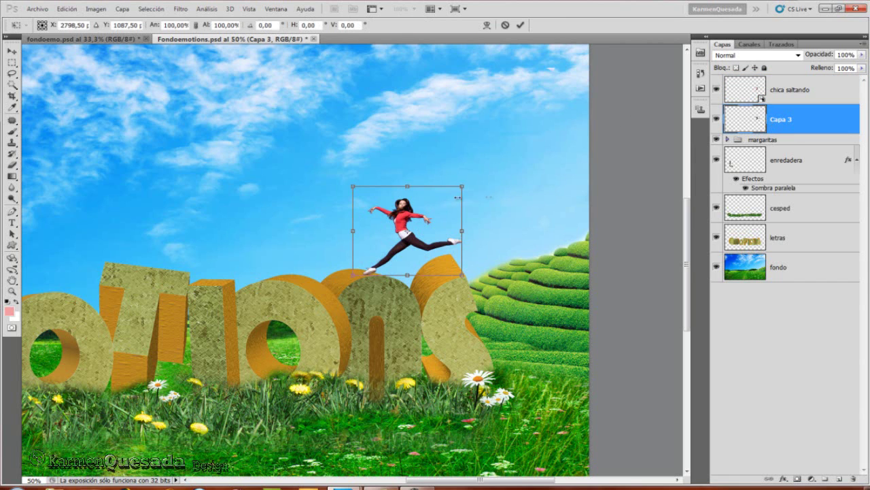
right_click(427, 202)
click(425, 212)
mouse_move(406, 185)
mouse_down()
mouse_move(394, 320)
mouse_move(384, 328)
mouse_move(394, 327)
mouse_up()
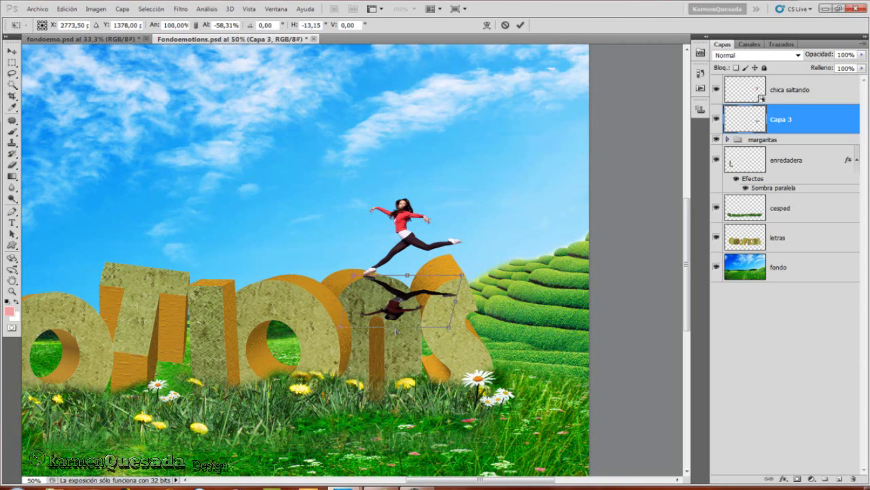
click(521, 25)
Apply a Gaussian blur to soften the Capa 3 shadow.
key(z)
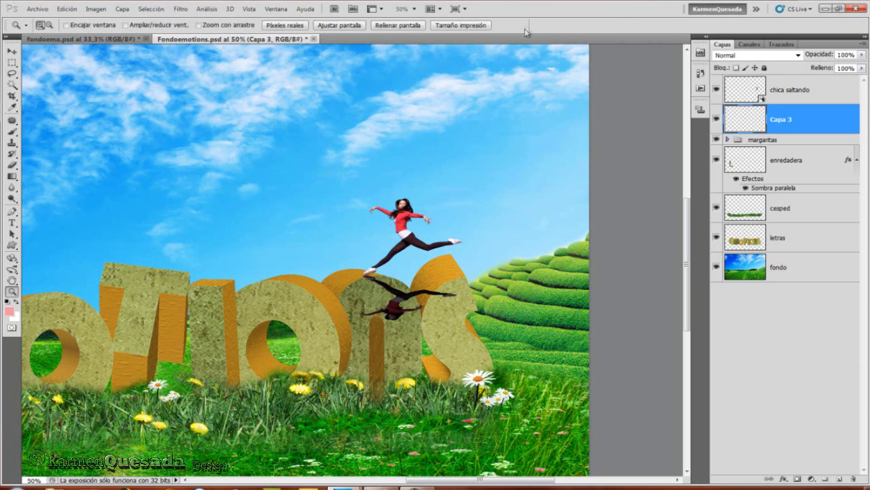
click(11, 51)
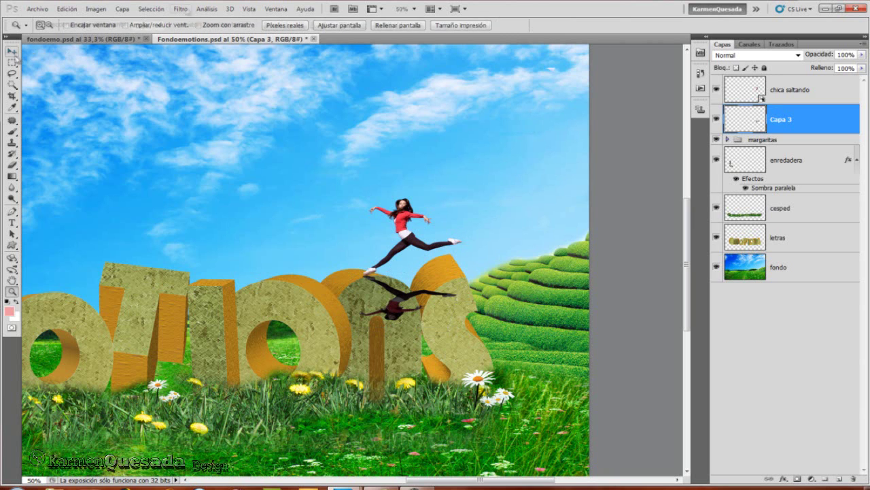
click(180, 9)
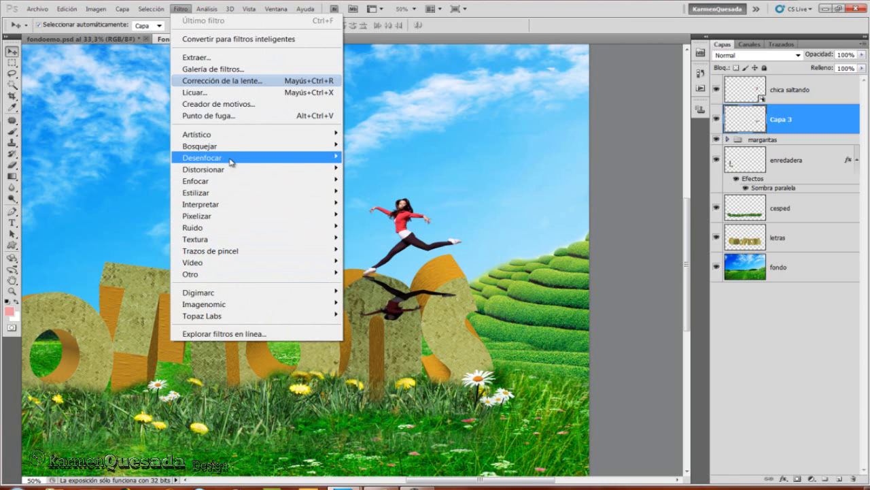
mouse_move(204, 158)
click(401, 239)
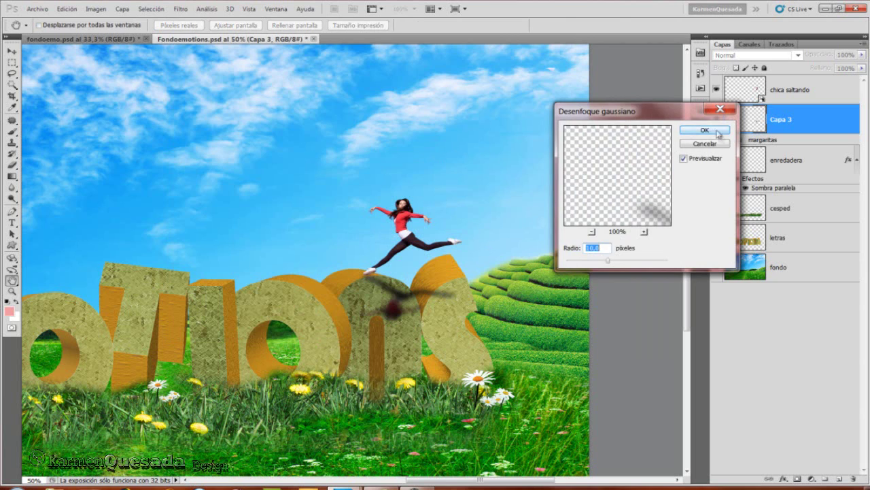
click(705, 130)
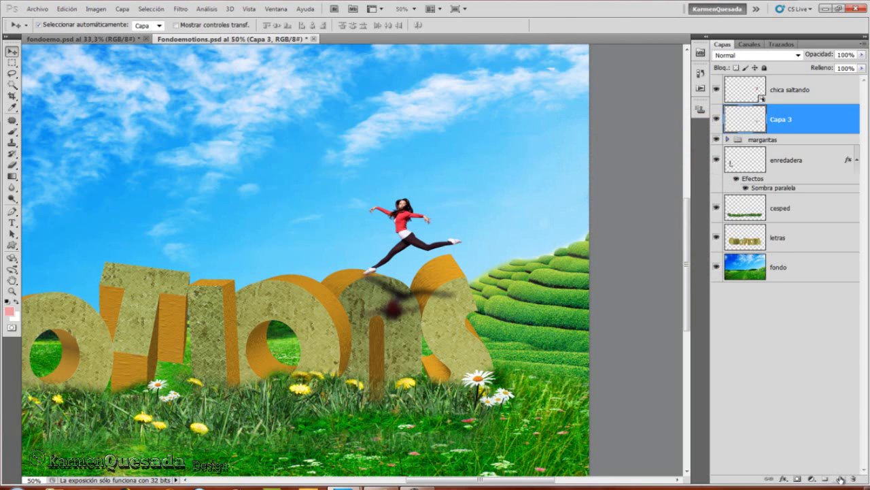
Fade the shadow with a gradient layer mask and lower its opacity to 48%.
click(798, 479)
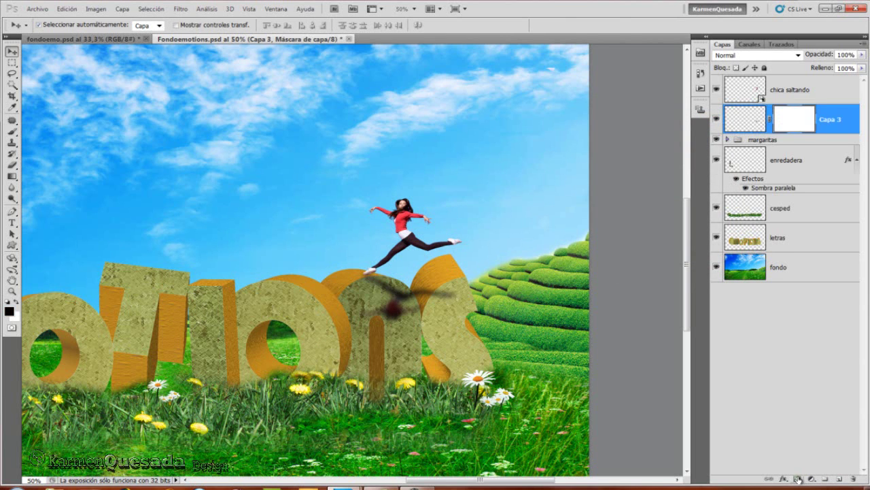
click(12, 178)
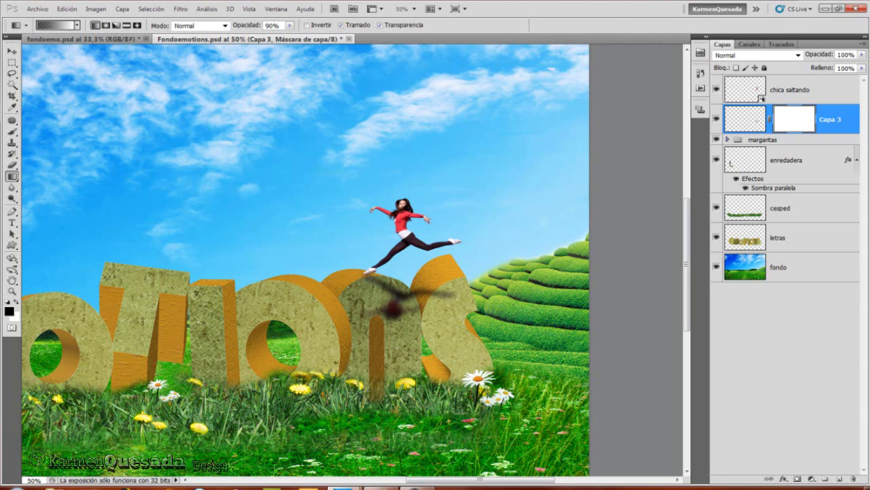
drag(396, 304, 396, 306)
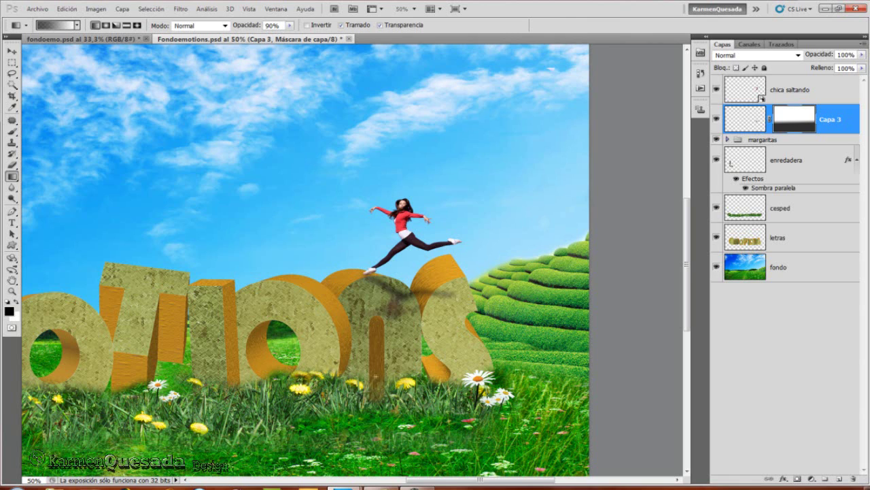
click(862, 54)
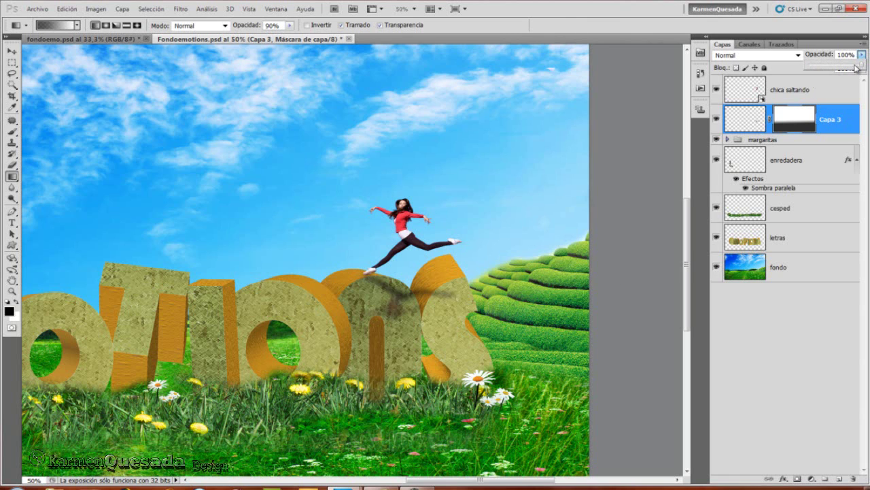
drag(862, 66, 834, 71)
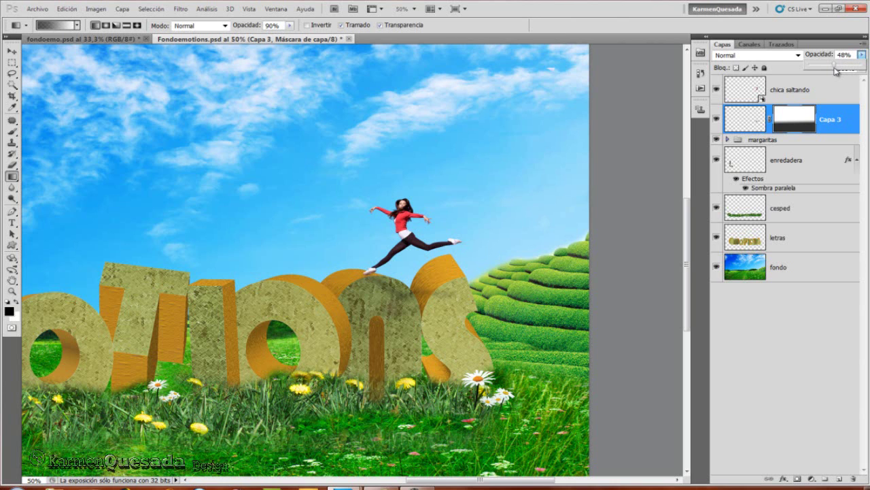
key(ctrl+minus)
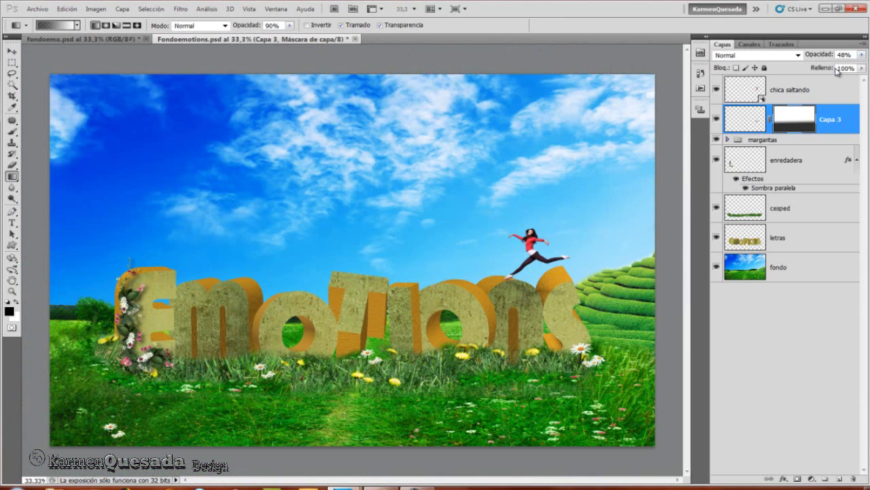
Place 'chica saltando 2.png' at about 11.6% scale, handstanding on the letters.
click(38, 9)
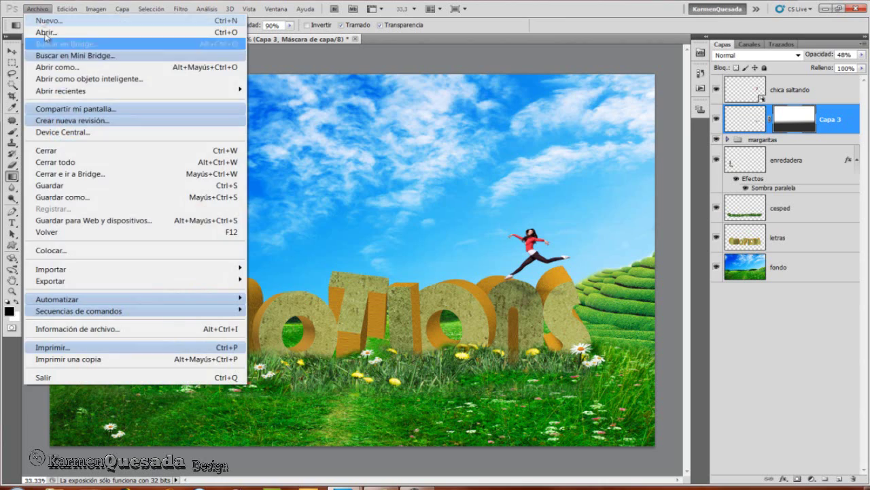
click(59, 250)
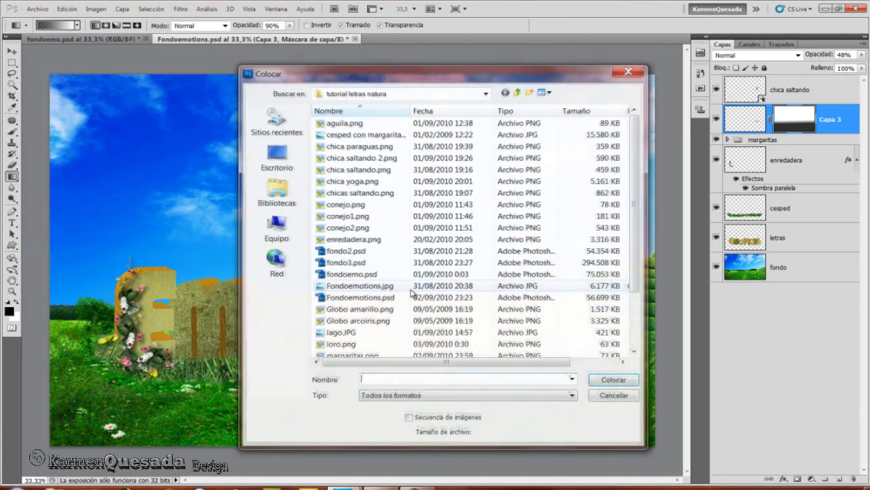
click(359, 158)
click(614, 379)
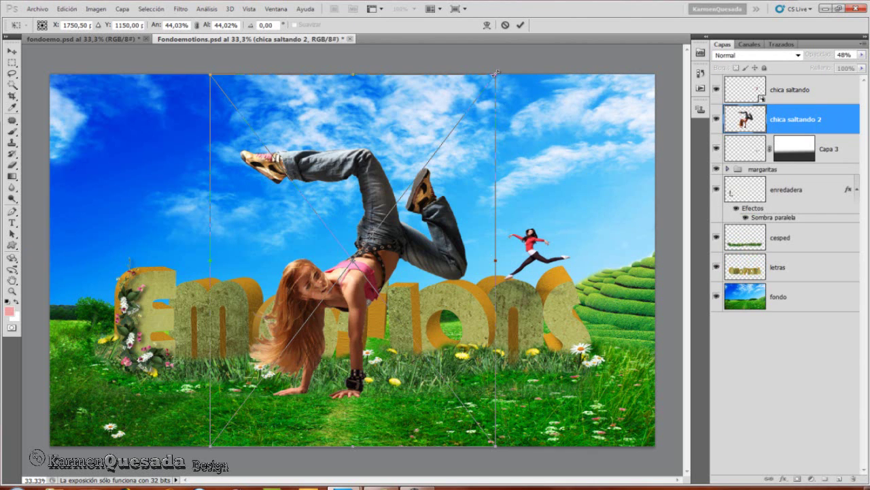
drag(496, 72, 296, 334)
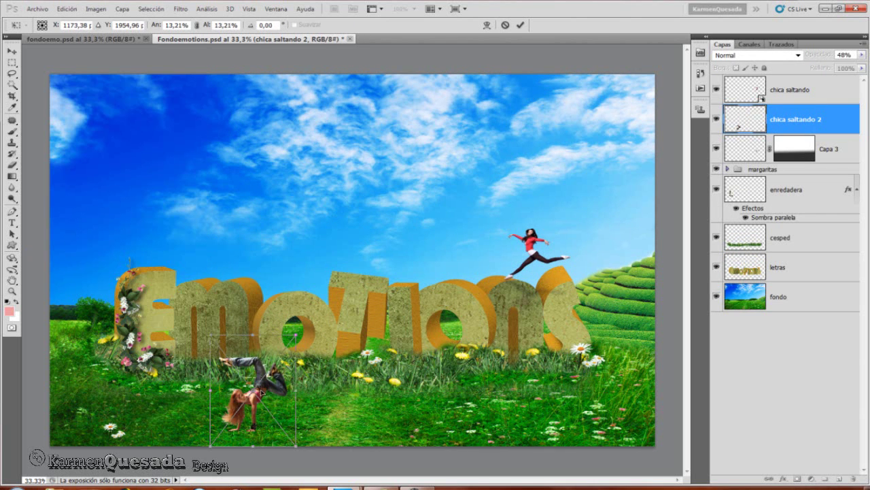
drag(256, 399, 309, 346)
drag(261, 389, 423, 243)
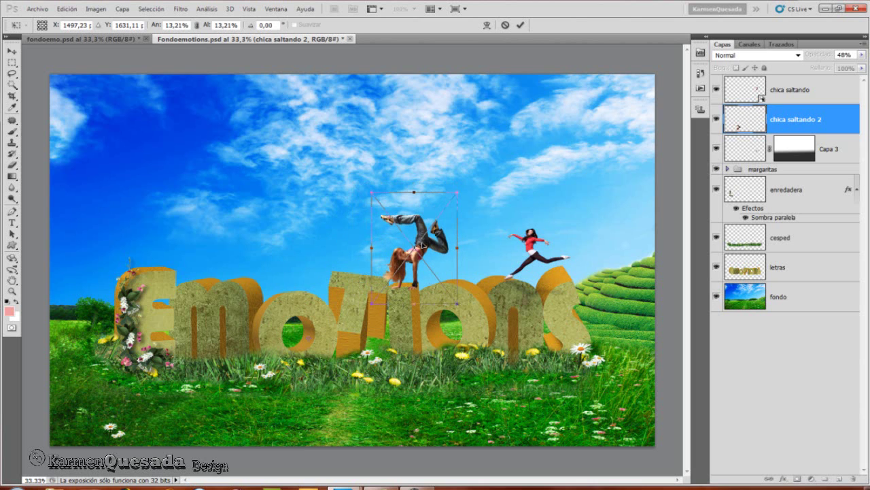
drag(463, 189, 453, 204)
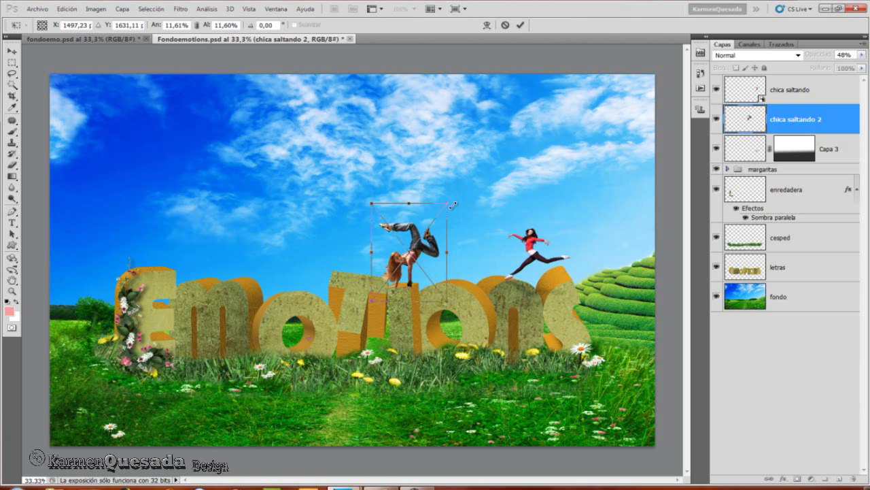
drag(409, 259, 415, 266)
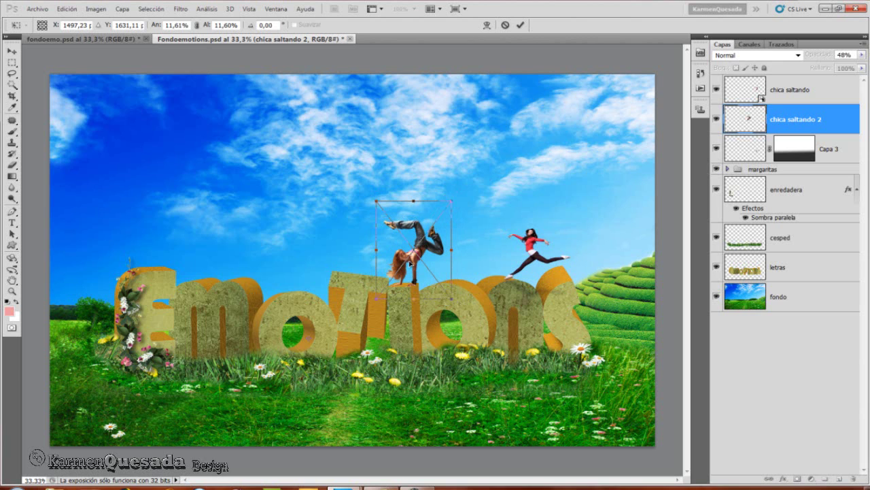
click(520, 26)
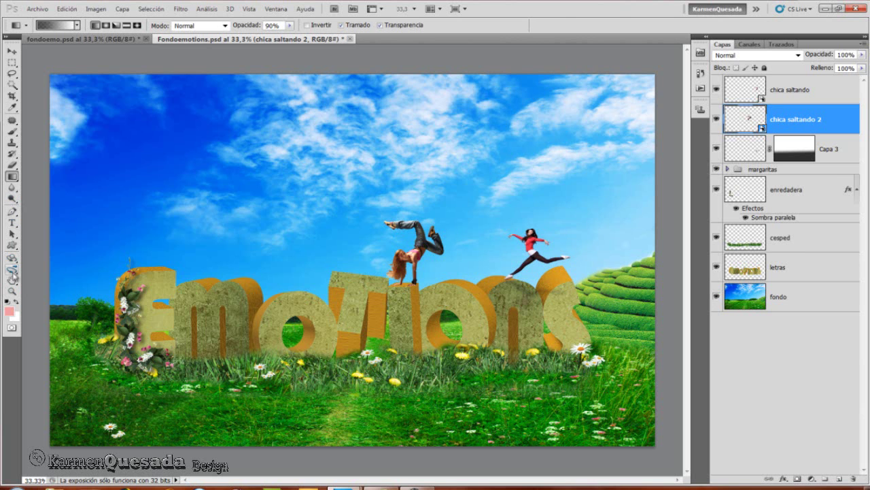
Zoom in to 50% and nudge the handstand dancer into place with the Move tool.
key(ctrl+plus)
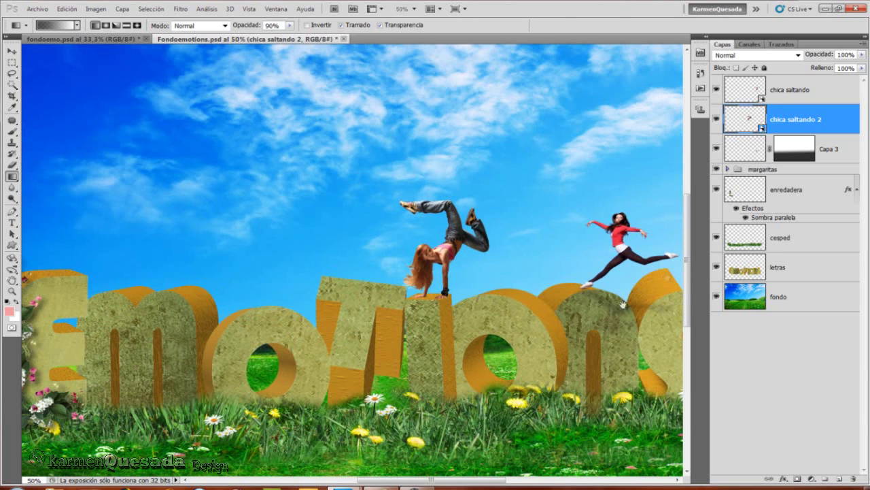
drag(421, 303, 398, 316)
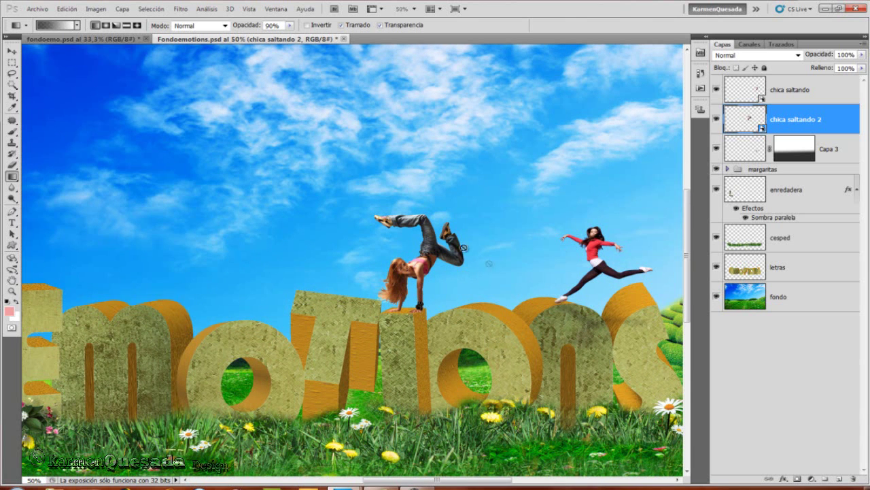
click(13, 51)
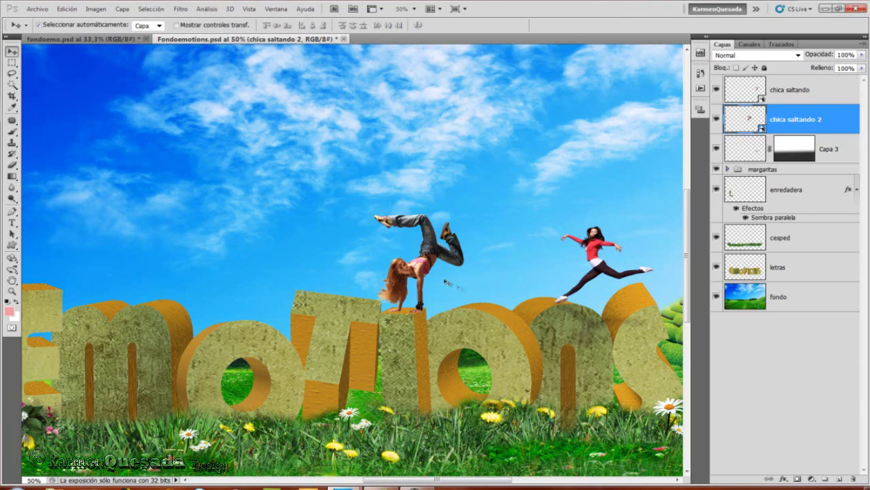
drag(417, 278, 407, 278)
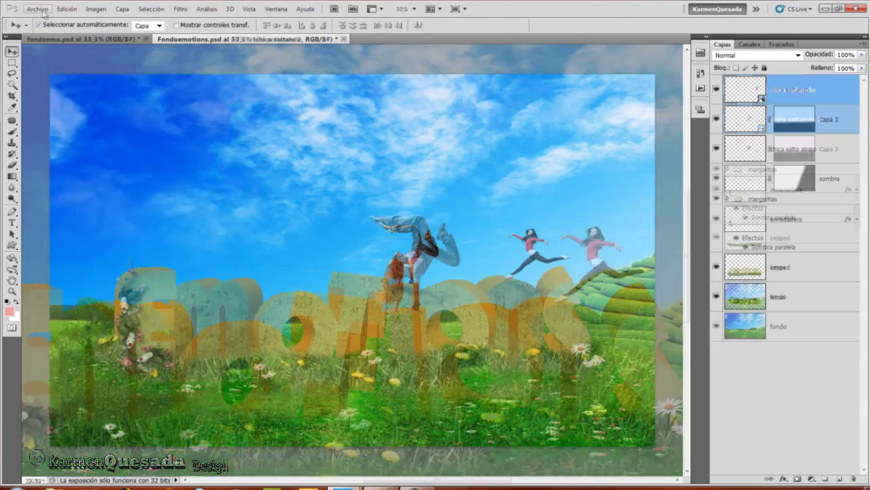
click(37, 9)
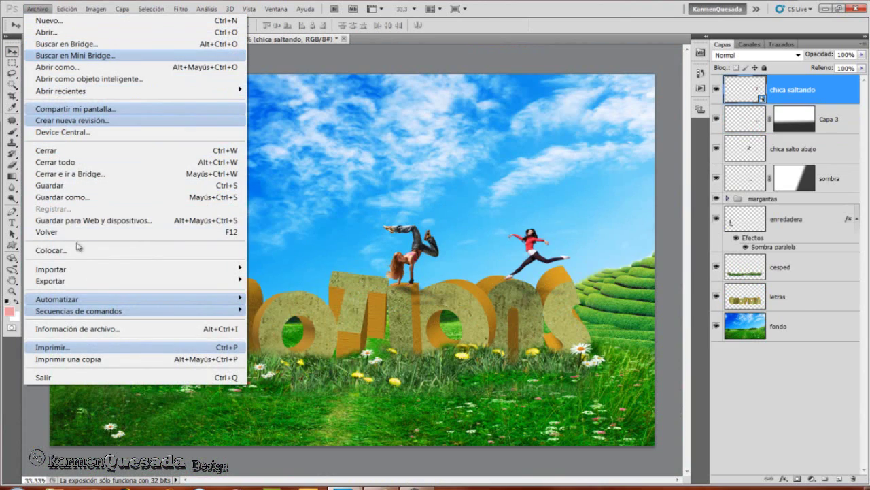
Place 'chicas saltando.png' at 8.13% scale, leaping above the letters left of the dancer.
click(72, 250)
click(361, 195)
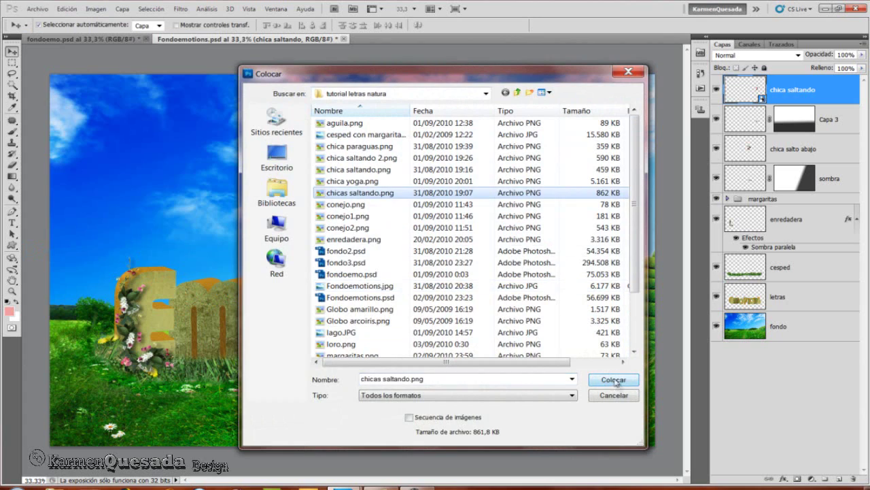
click(615, 382)
drag(494, 79, 293, 339)
drag(291, 444, 292, 318)
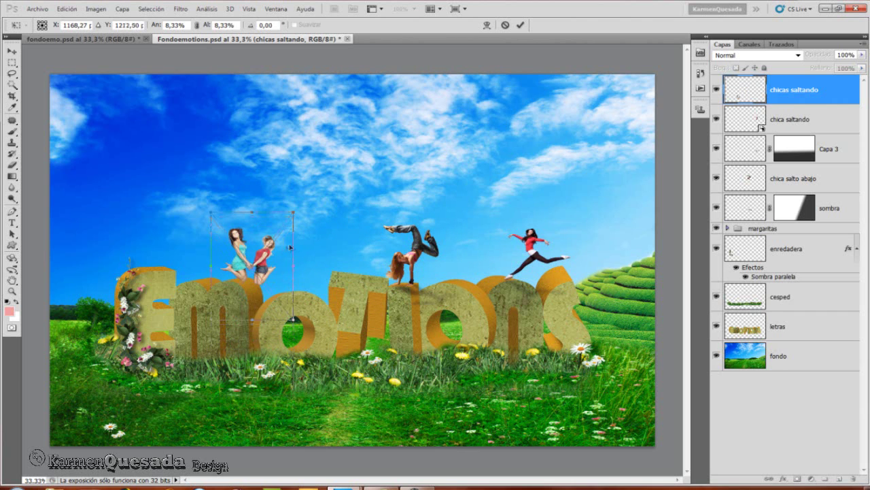
drag(251, 242, 298, 242)
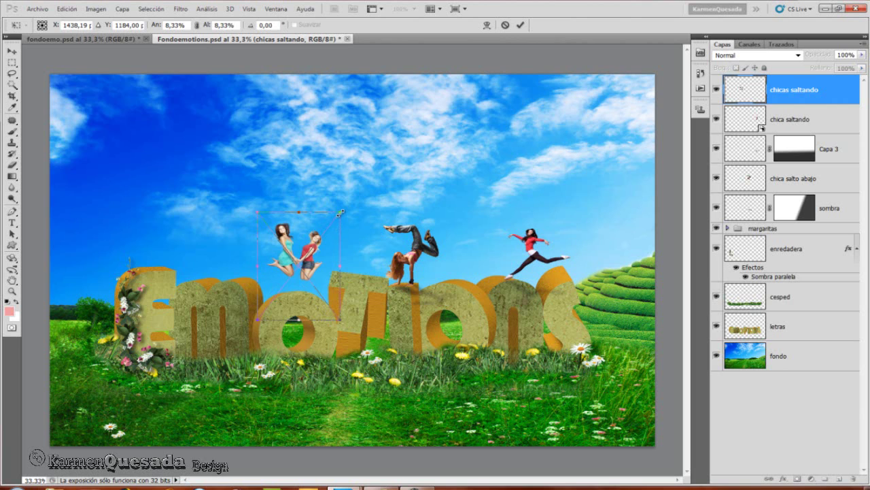
drag(339, 215, 334, 219)
drag(300, 250, 300, 232)
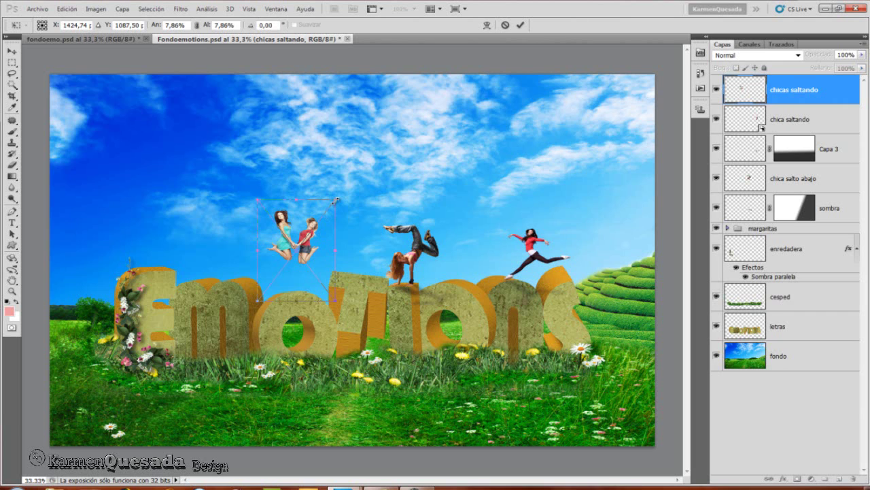
drag(336, 200, 339, 197)
click(520, 25)
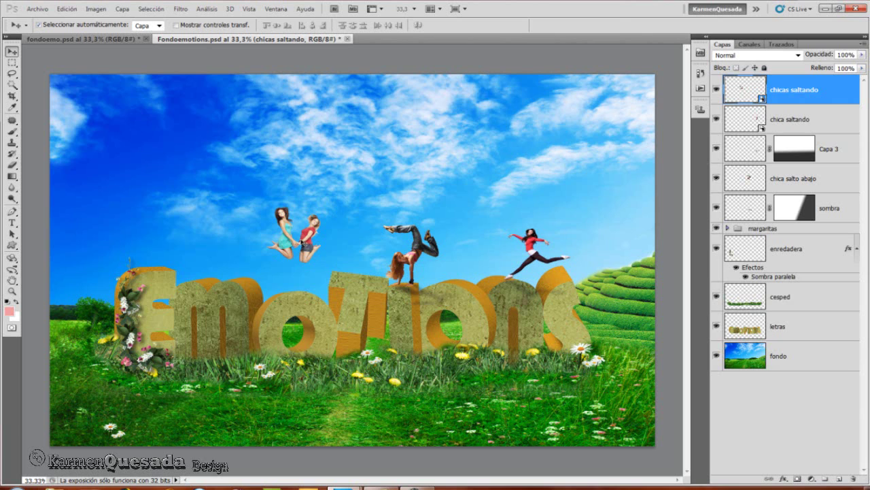
Place 'chica paraguas.png', shrink it and move it above the letter E.
click(37, 9)
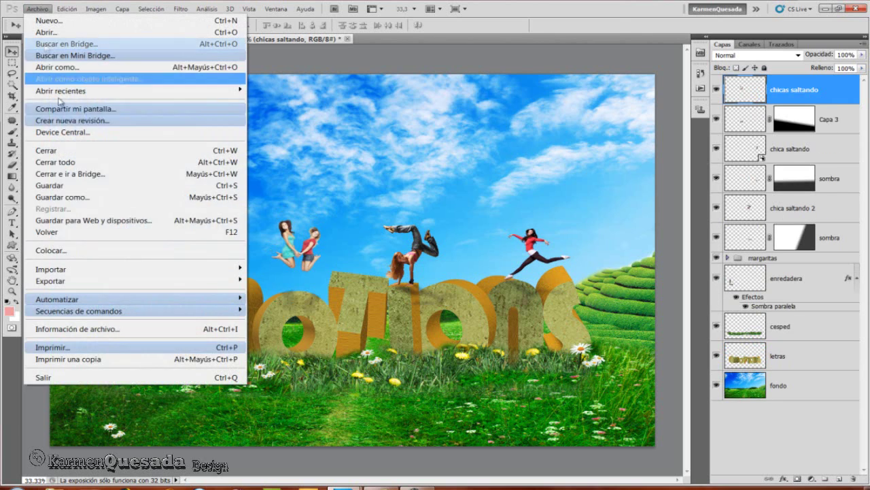
click(68, 250)
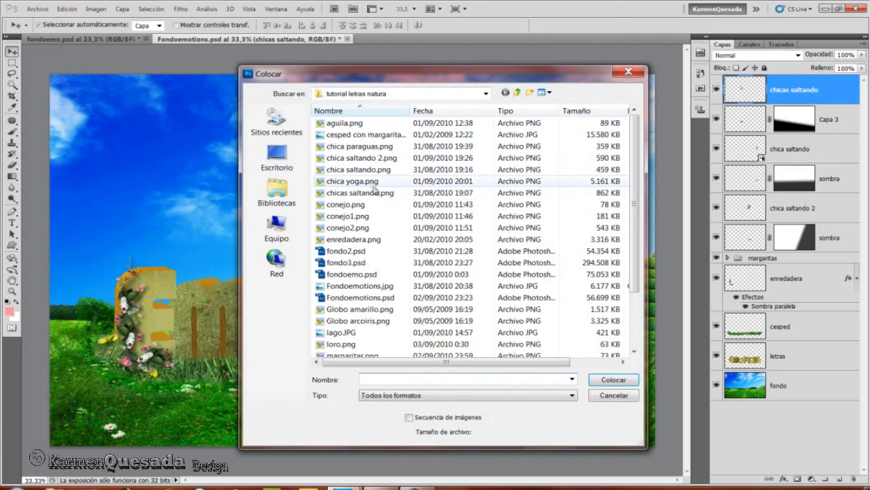
click(378, 147)
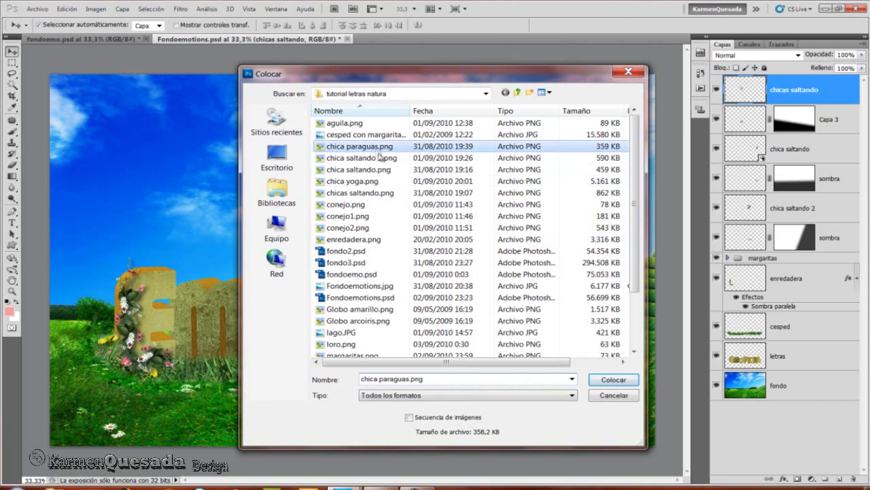
click(613, 379)
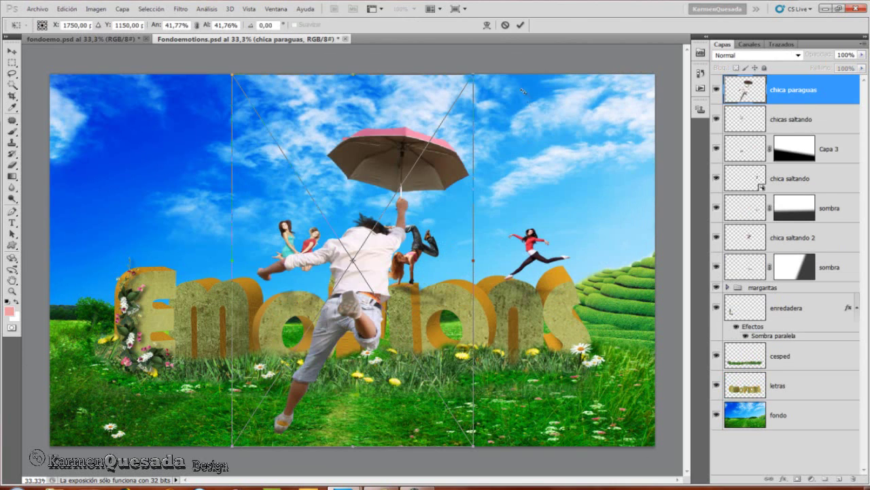
drag(474, 77, 338, 285)
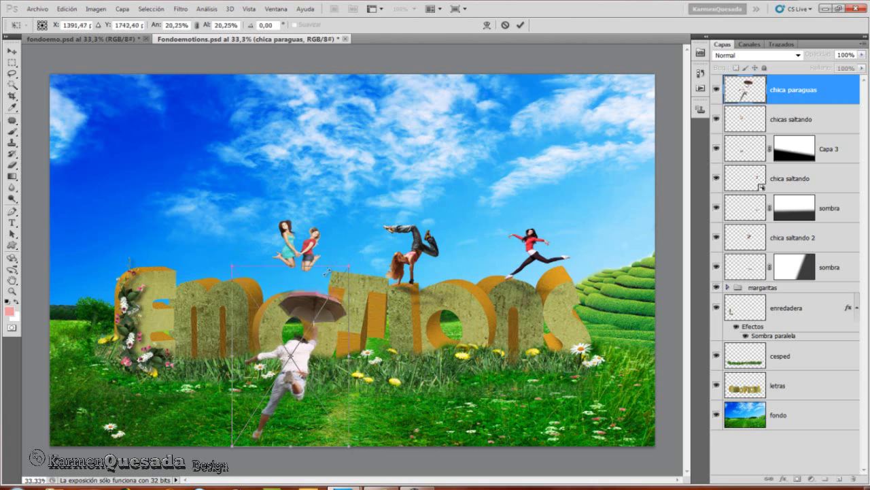
drag(300, 370, 210, 201)
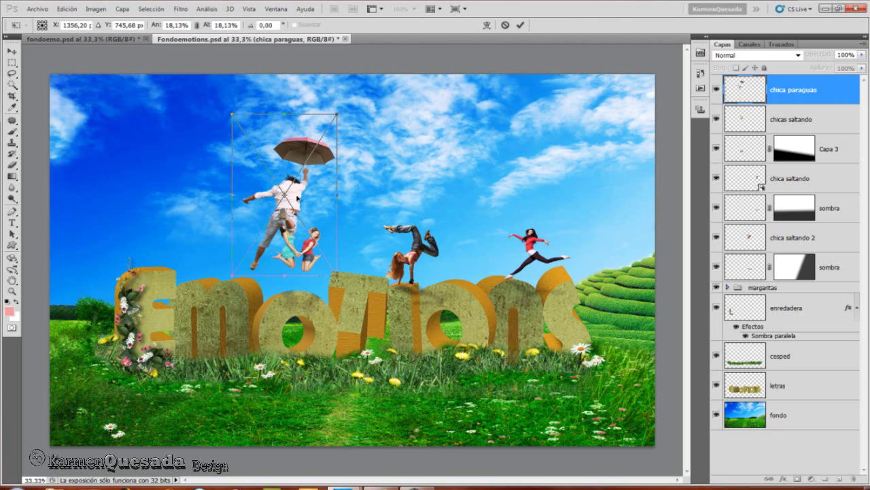
drag(297, 198, 207, 194)
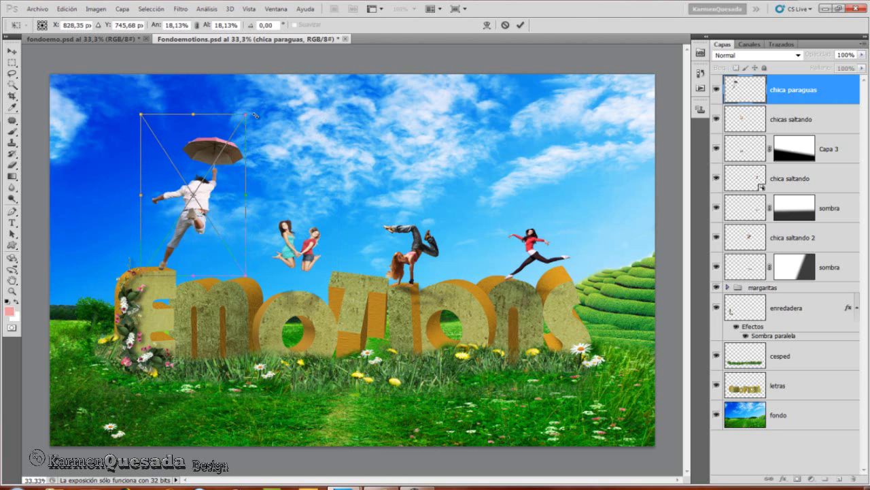
drag(249, 113, 194, 181)
Tilt the umbrella girl to -14°, resize her to 11.22% and settle her on the E.
right_click(182, 215)
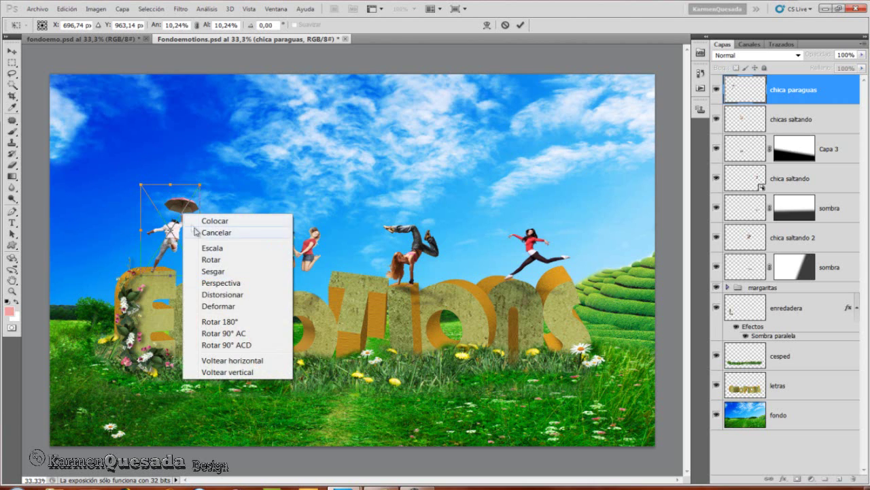
click(231, 263)
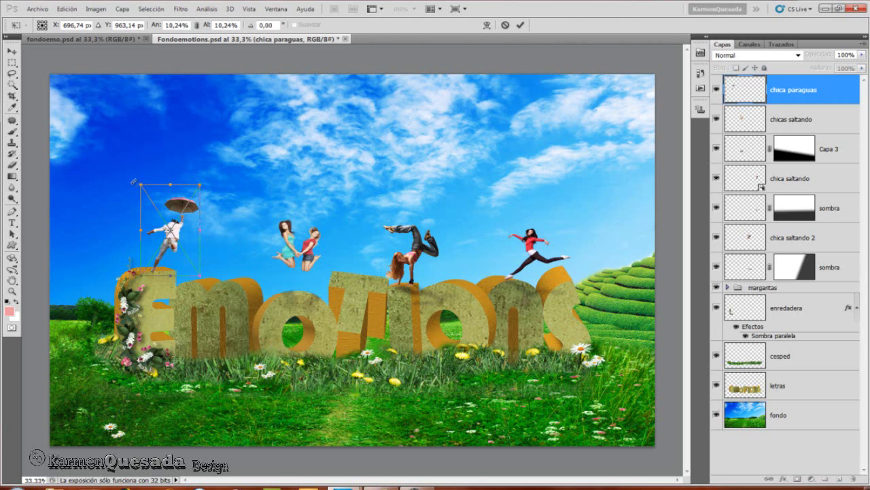
drag(139, 184, 133, 196)
drag(176, 230, 173, 216)
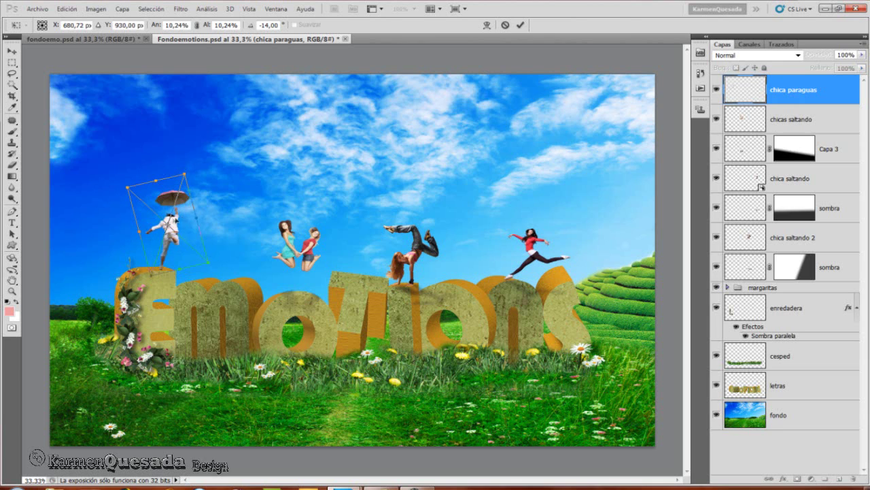
click(519, 26)
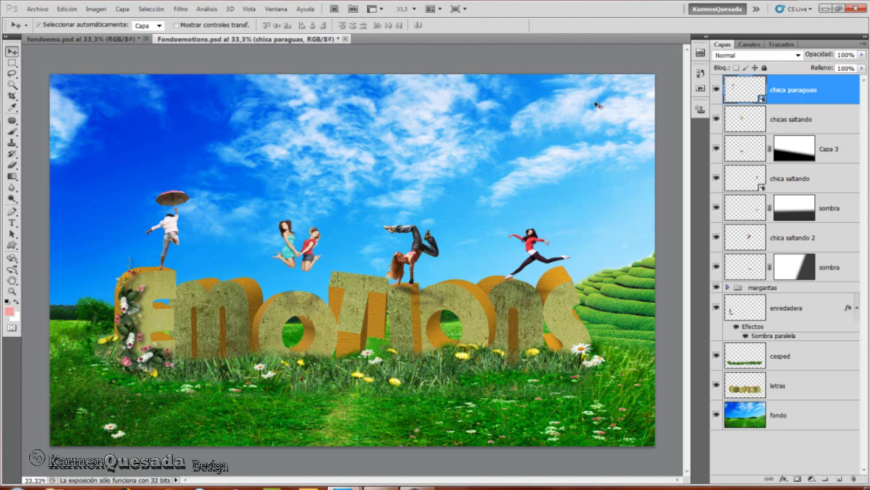
key(ctrl+t)
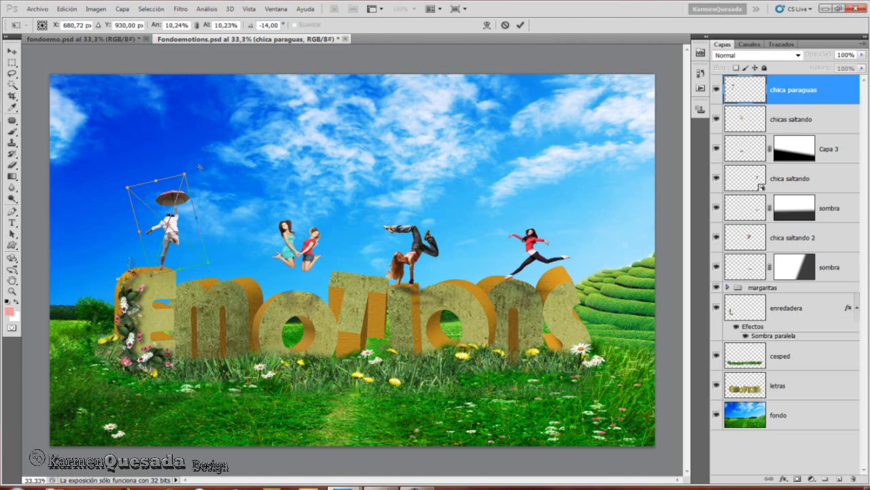
drag(185, 175, 188, 164)
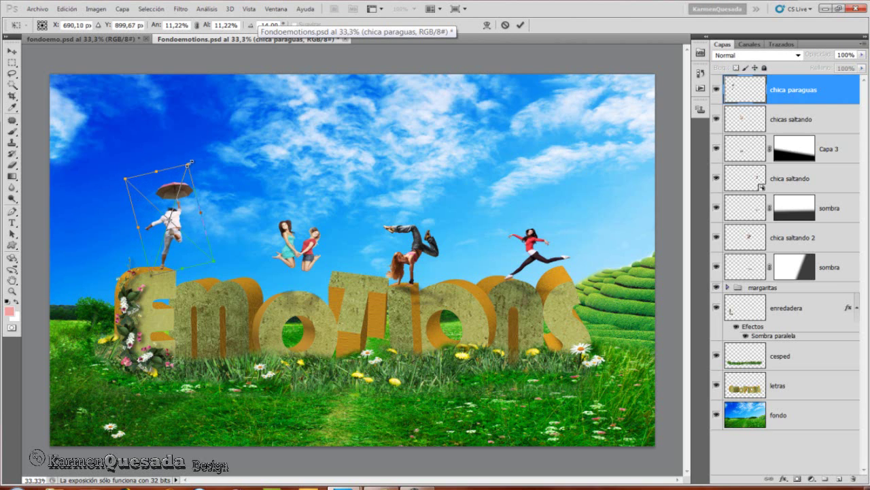
click(522, 24)
drag(175, 221, 165, 226)
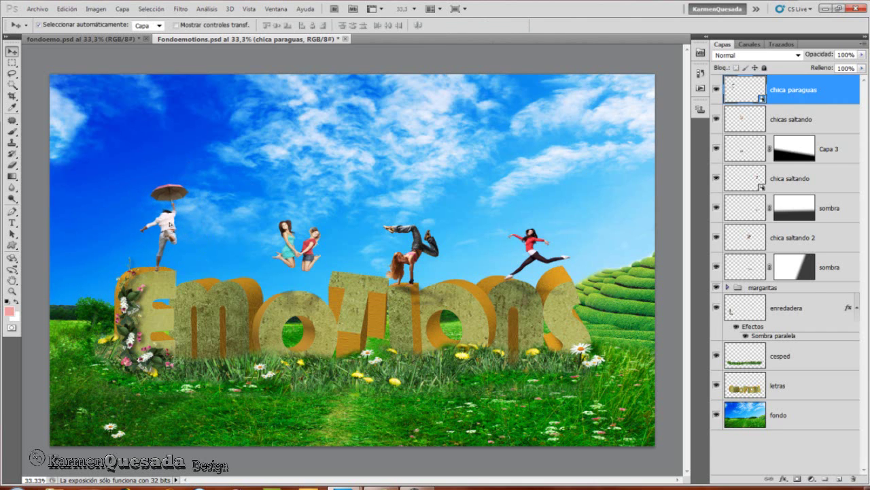
Place 'chica yoga.png', shrink it and set it at the base of the letters.
click(37, 9)
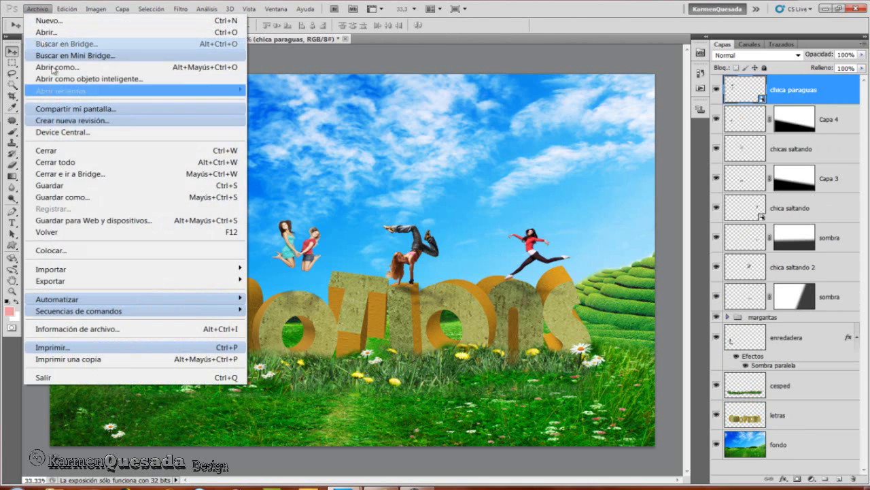
click(62, 251)
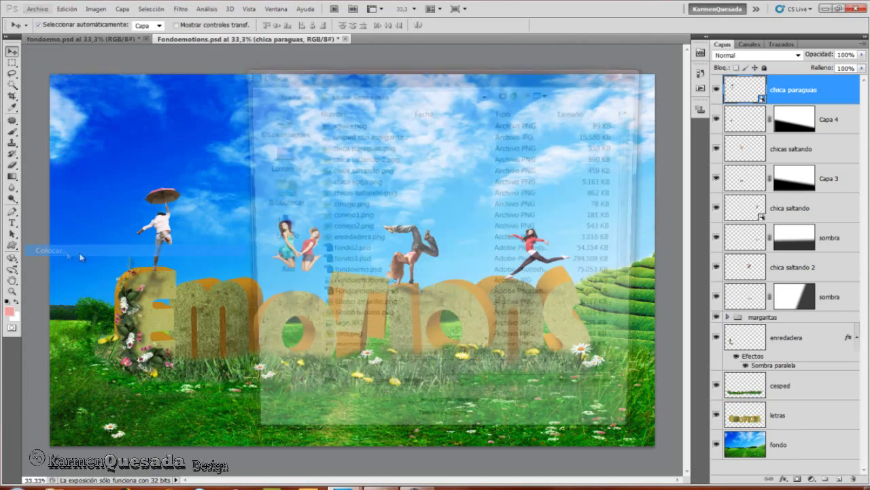
click(353, 181)
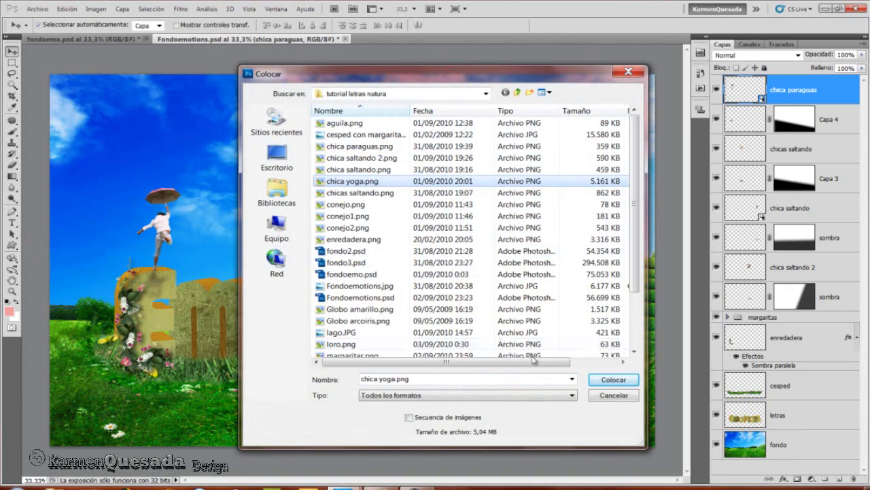
click(613, 378)
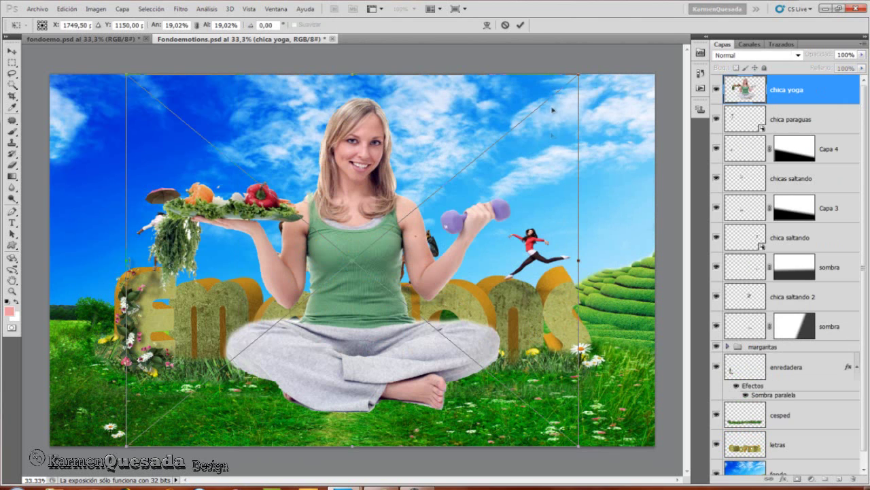
mouse_move(578, 74)
mouse_down()
mouse_move(320, 265)
mouse_move(195, 389)
mouse_up()
mouse_move(159, 412)
mouse_down()
mouse_move(411, 400)
mouse_move(412, 338)
mouse_move(442, 336)
mouse_up()
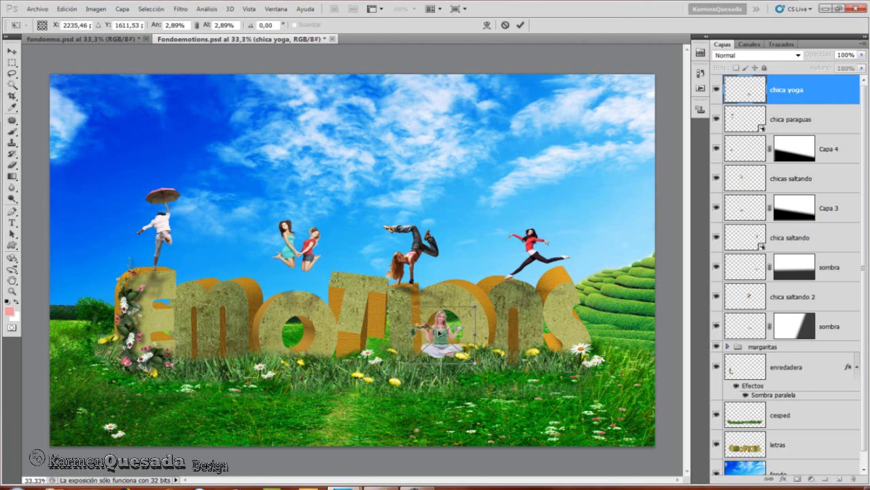
drag(474, 305, 466, 317)
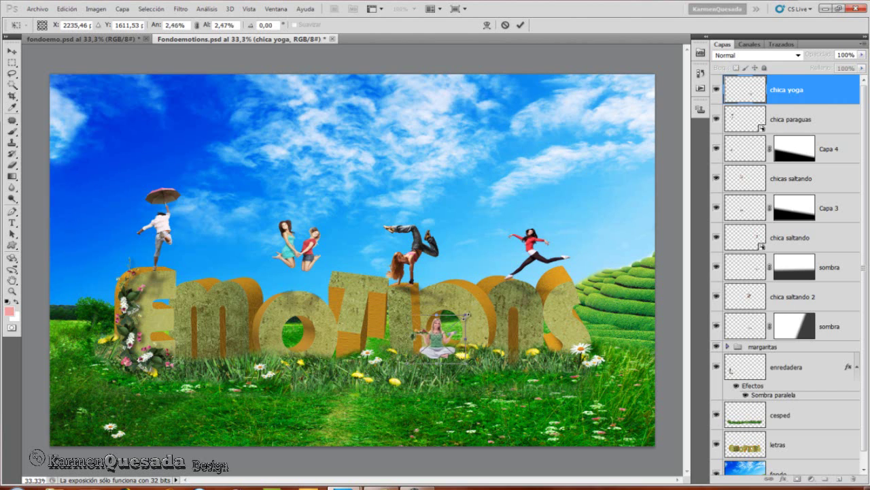
click(520, 25)
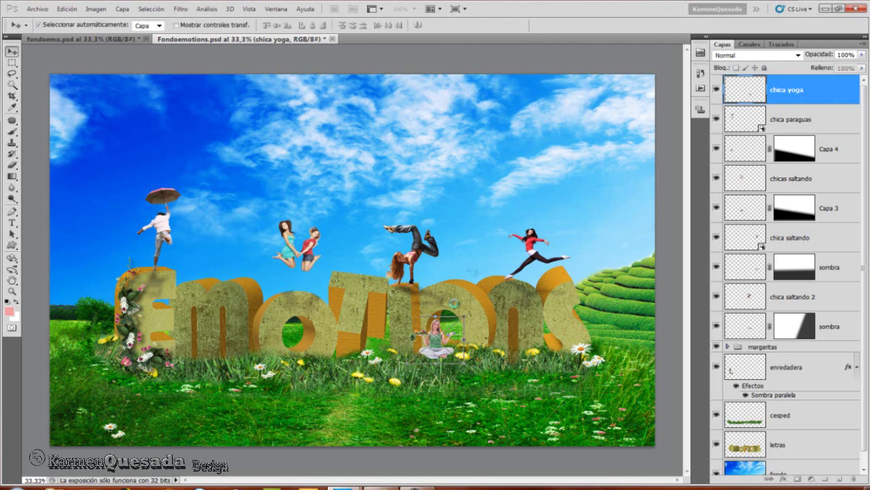
mouse_move(413, 335)
mouse_down()
mouse_move(427, 331)
mouse_move(419, 334)
mouse_up()
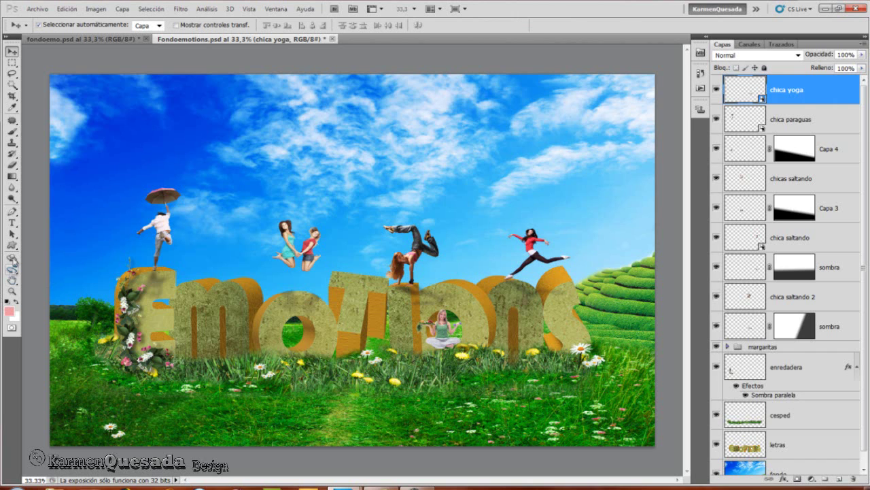
Zoom in, shrink the yoga girl slightly and seat her inside the O's hole.
click(12, 291)
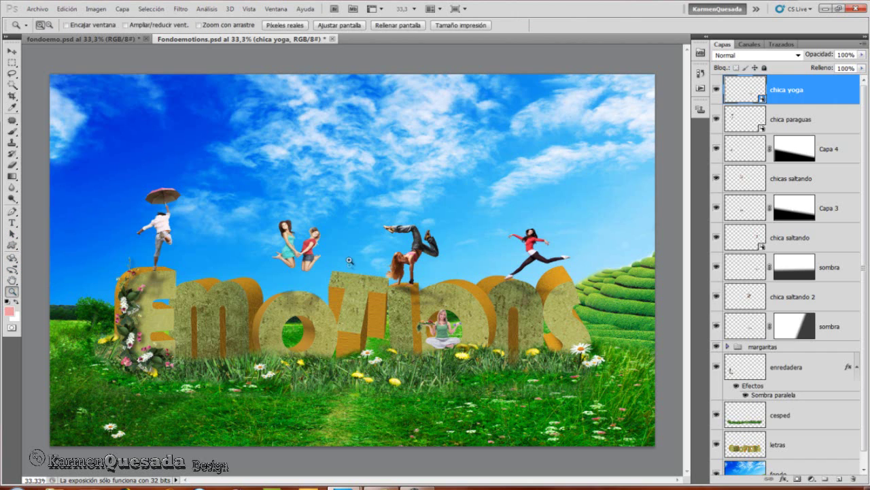
click(542, 410)
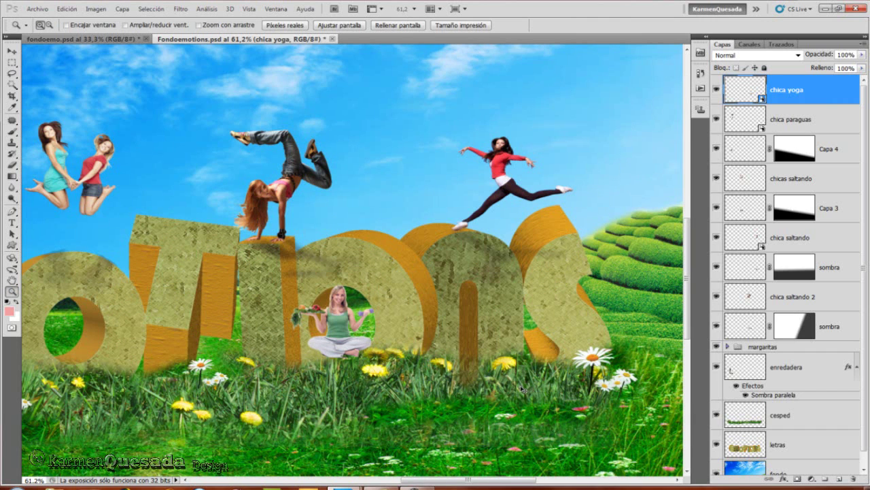
key(ctrl+t)
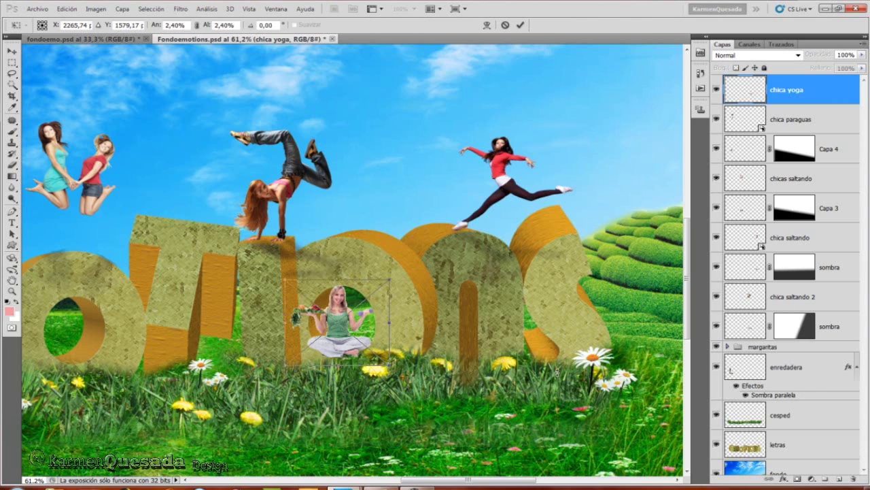
drag(389, 279, 375, 291)
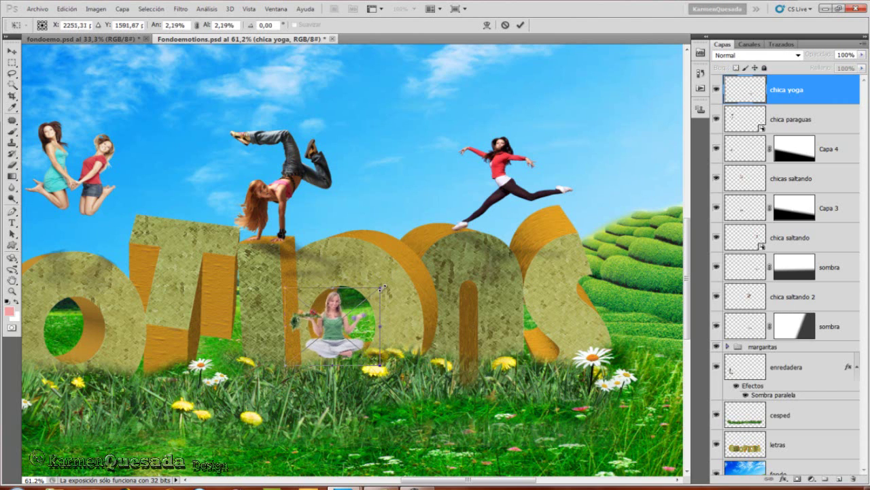
click(526, 25)
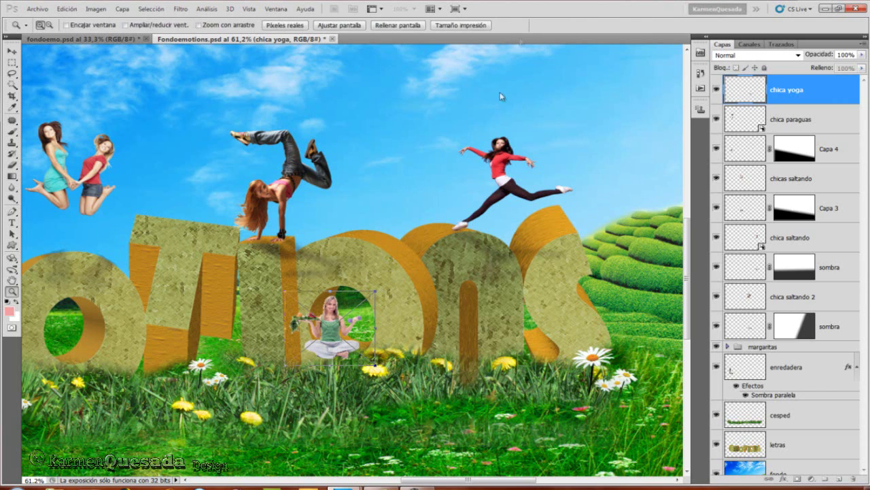
click(12, 51)
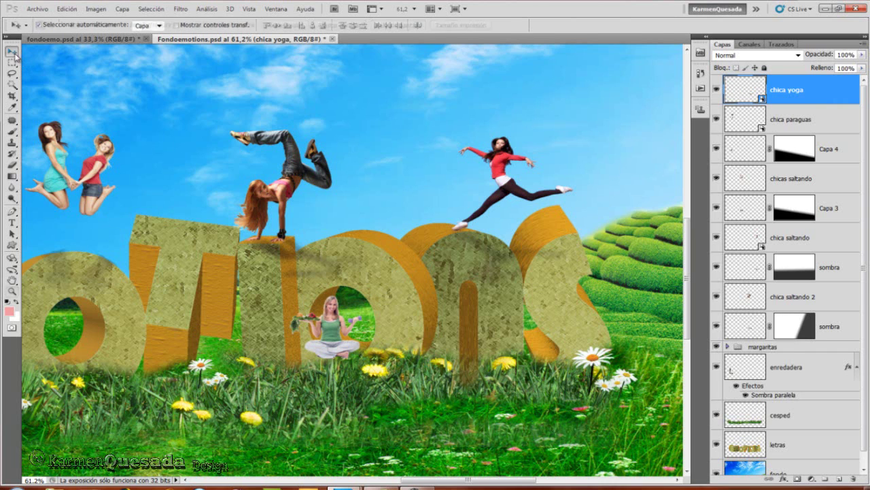
drag(332, 331, 347, 323)
key(shift+Down)
key(shift+Down)
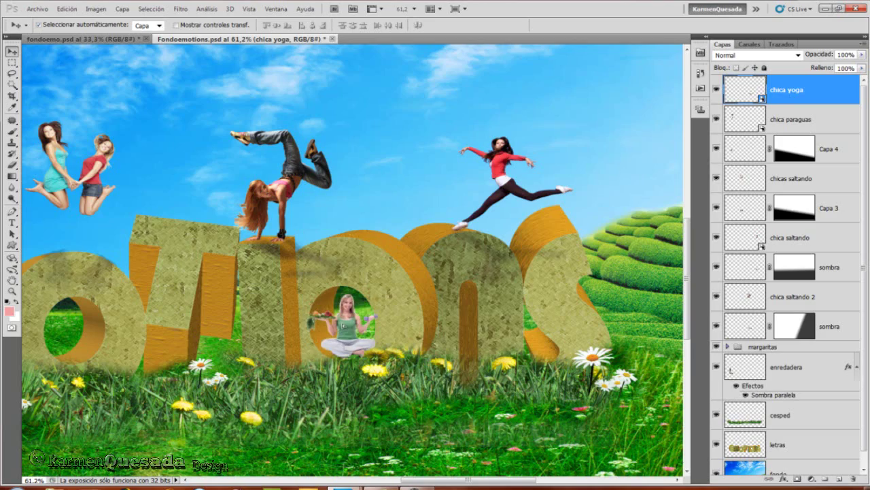
Place 'loro.png' and shrink the parrot to 26.44%, perched on the letters.
click(102, 252)
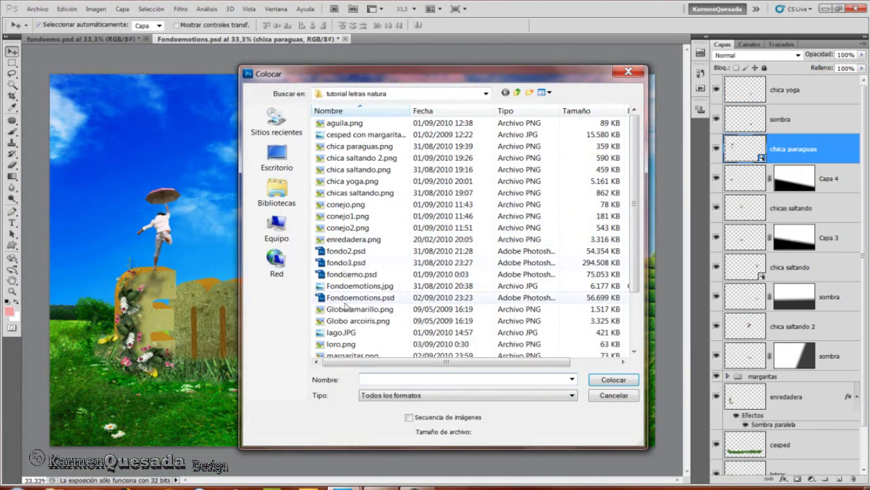
click(348, 345)
click(616, 380)
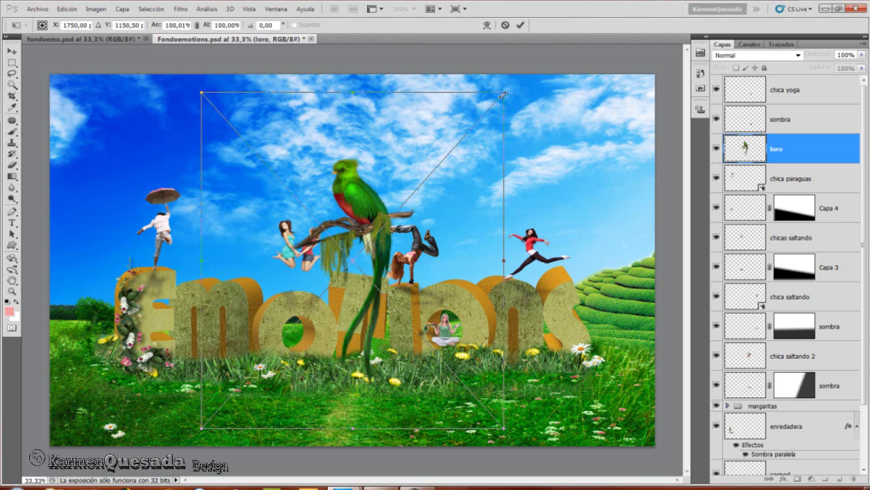
drag(502, 95, 378, 233)
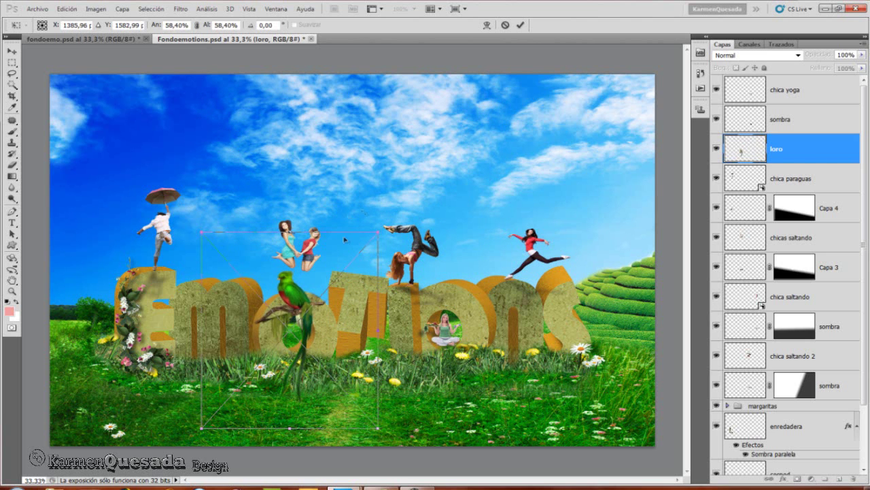
drag(292, 298, 236, 262)
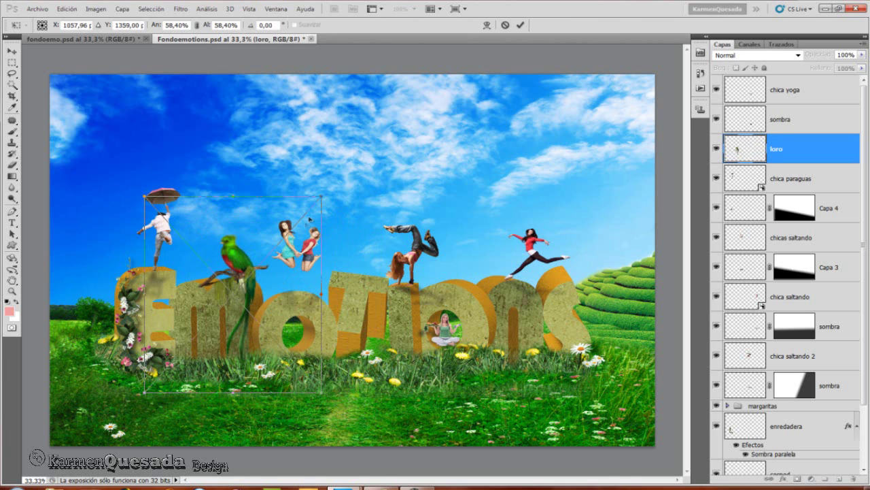
mouse_move(327, 194)
mouse_down()
mouse_move(224, 303)
mouse_move(274, 245)
mouse_up()
drag(238, 272, 238, 276)
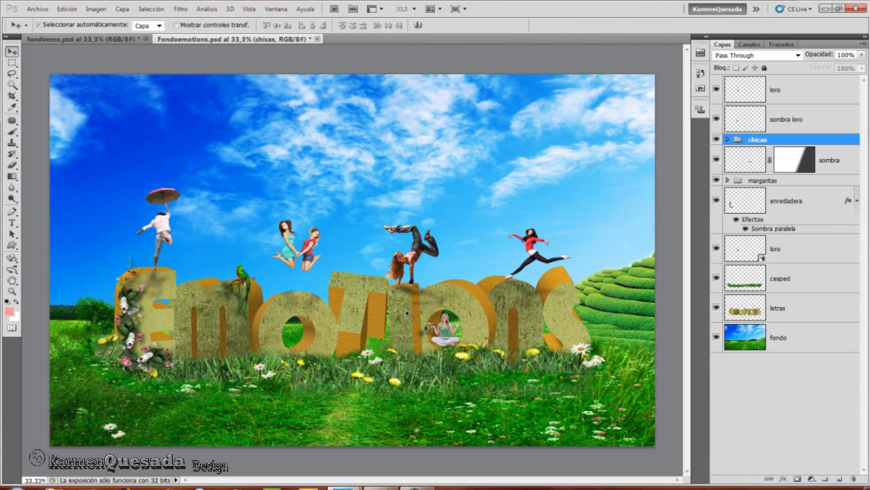
Place 'setas.png', scaled down to about a third, beside the letters.
click(37, 8)
click(68, 248)
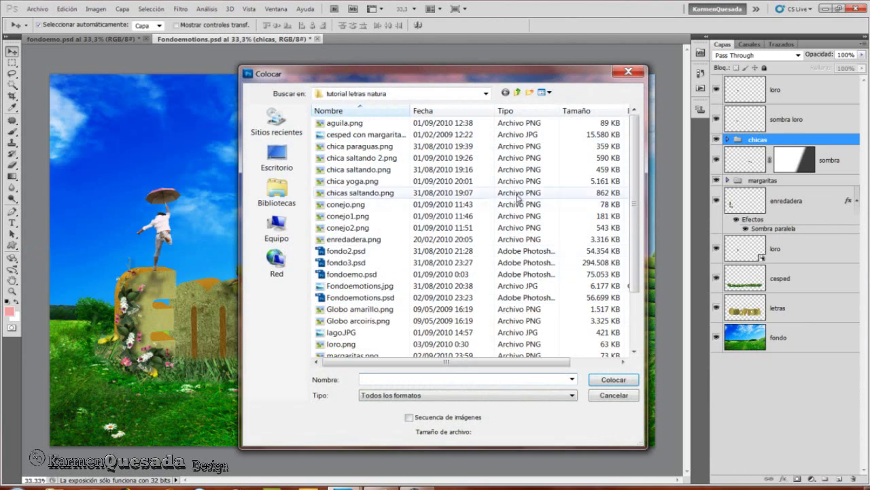
scroll(372, 319, down, 2)
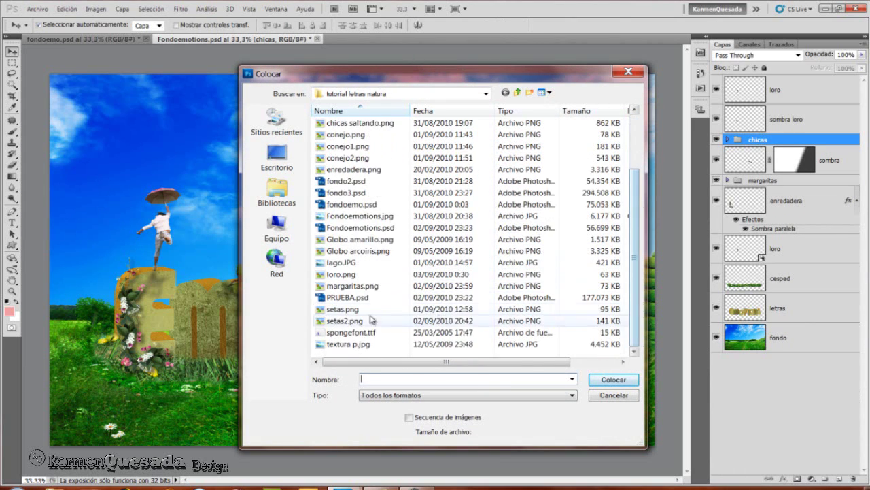
click(343, 308)
key(Return)
drag(527, 97, 257, 353)
drag(224, 392, 218, 384)
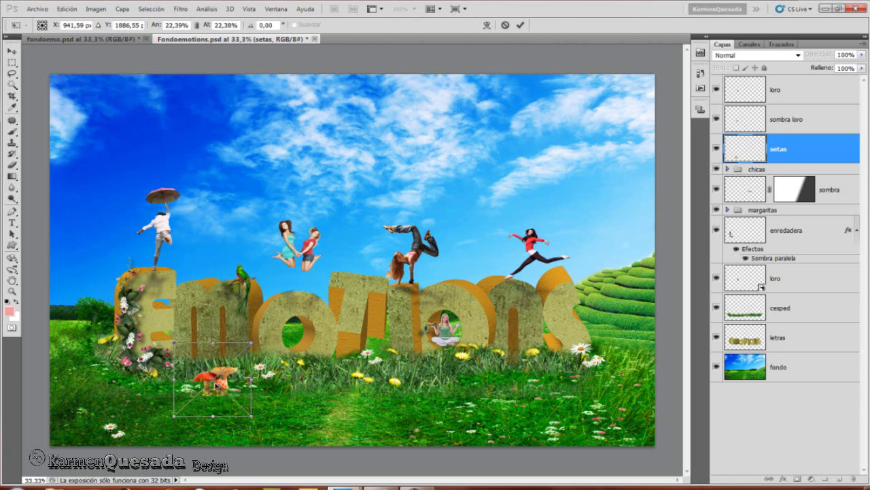
click(521, 25)
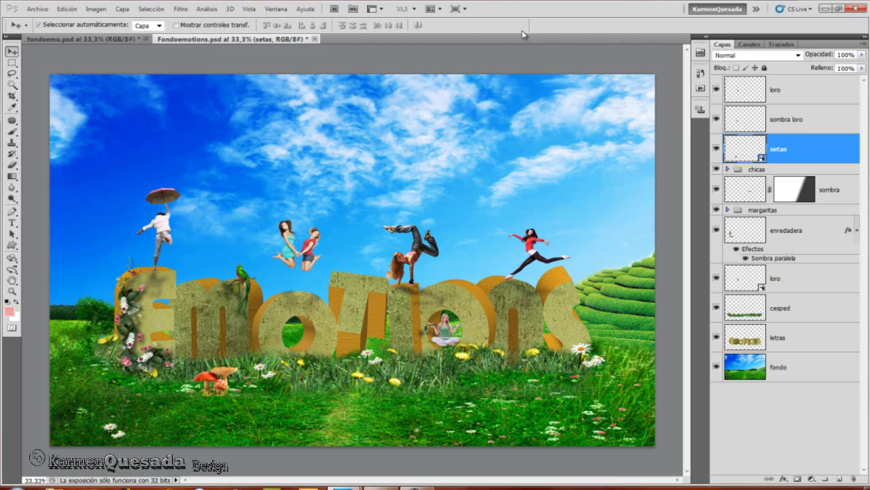
Place 'setas2.png' at about 20% scale in the lower-right grass.
click(37, 9)
click(47, 249)
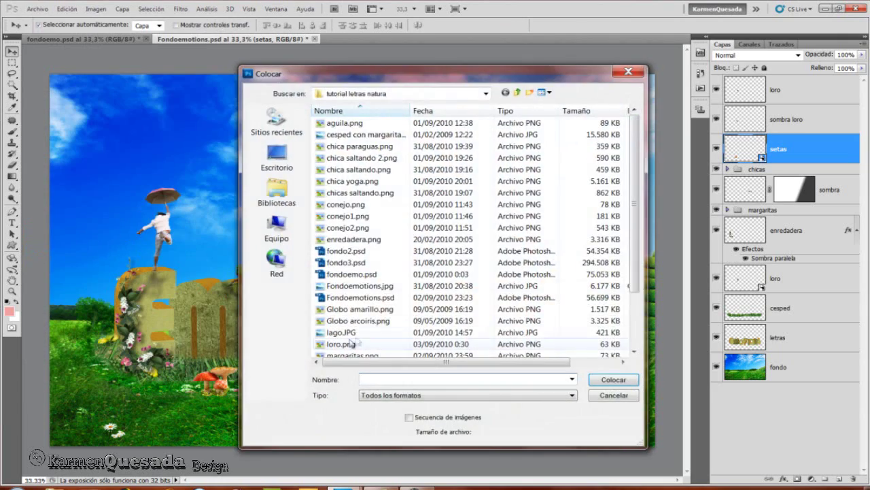
double_click(484, 182)
drag(479, 148, 243, 359)
drag(200, 396, 505, 408)
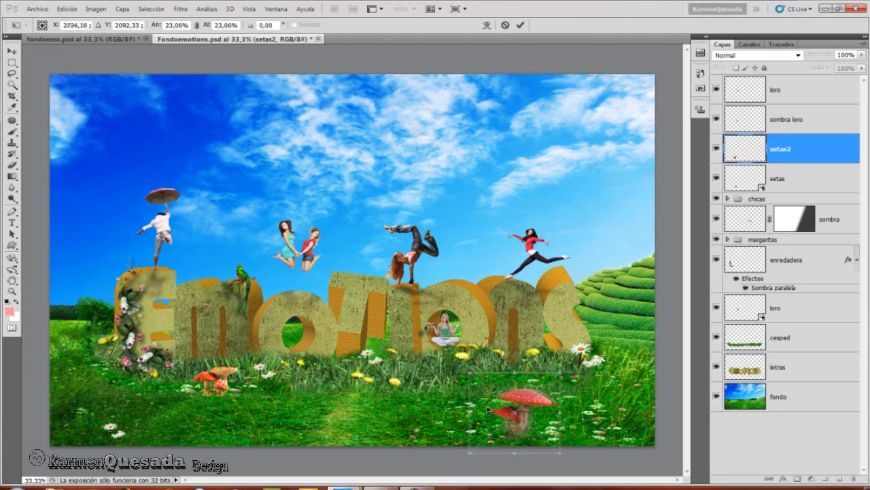
drag(505, 409, 468, 405)
drag(542, 370, 534, 374)
Place conejo1.png, shrunk, sitting in the grass beside the large red mushroom.
click(520, 25)
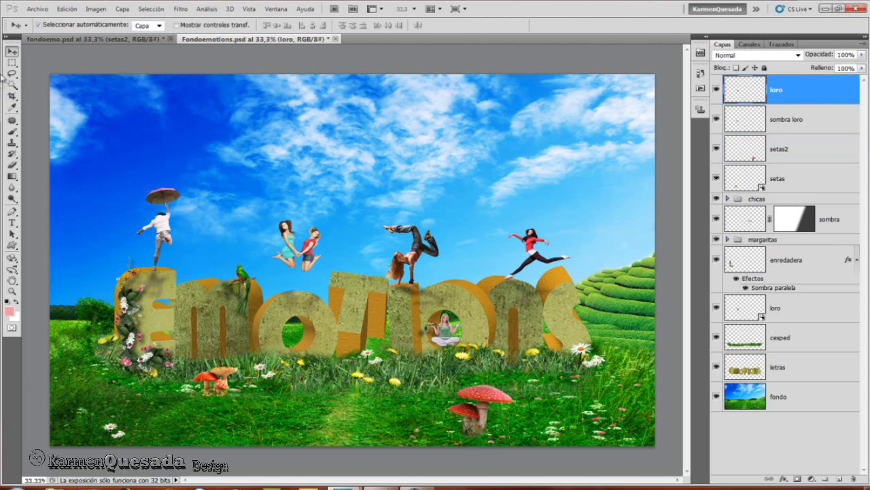
click(37, 9)
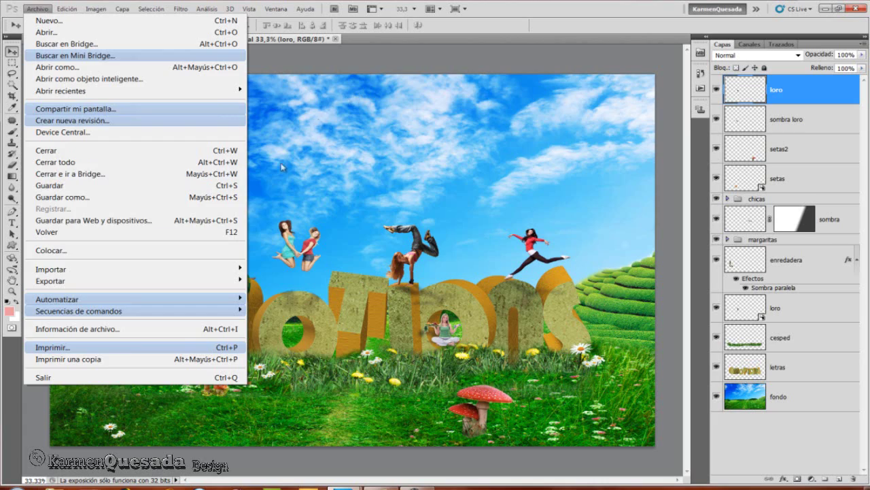
click(170, 251)
double_click(445, 215)
drag(496, 131, 273, 329)
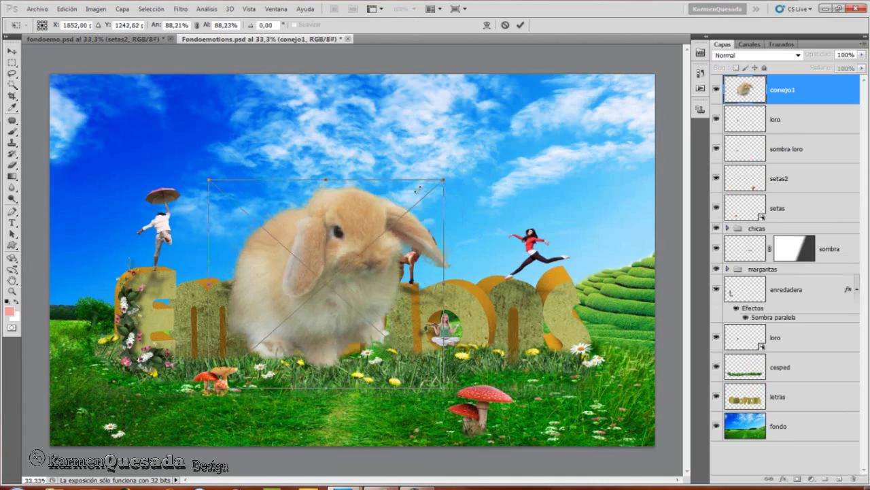
click(520, 25)
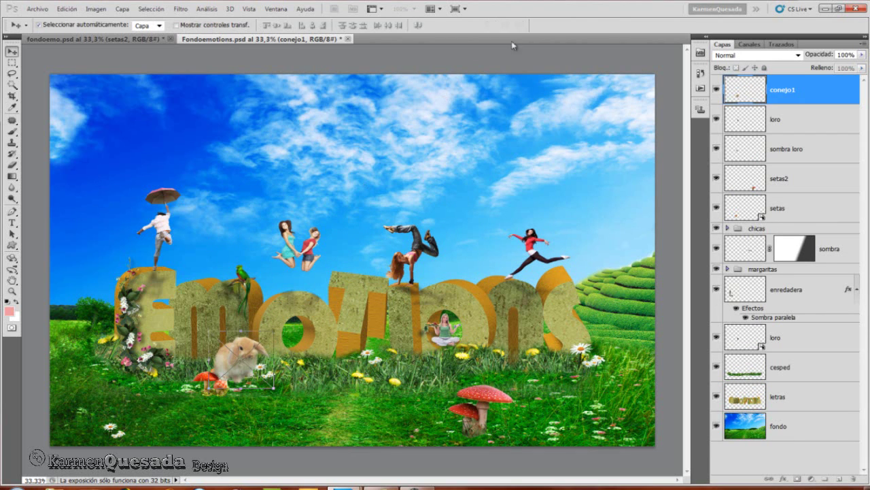
drag(242, 357, 427, 413)
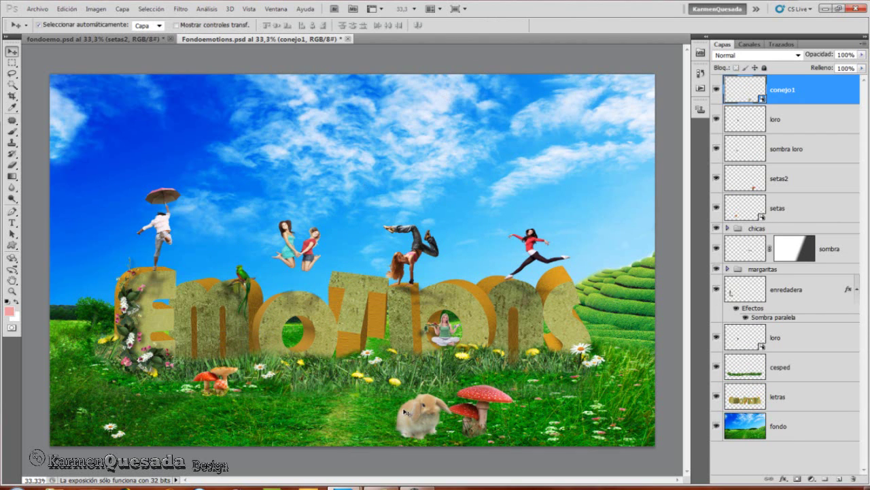
key(ctrl+t)
drag(453, 386, 422, 418)
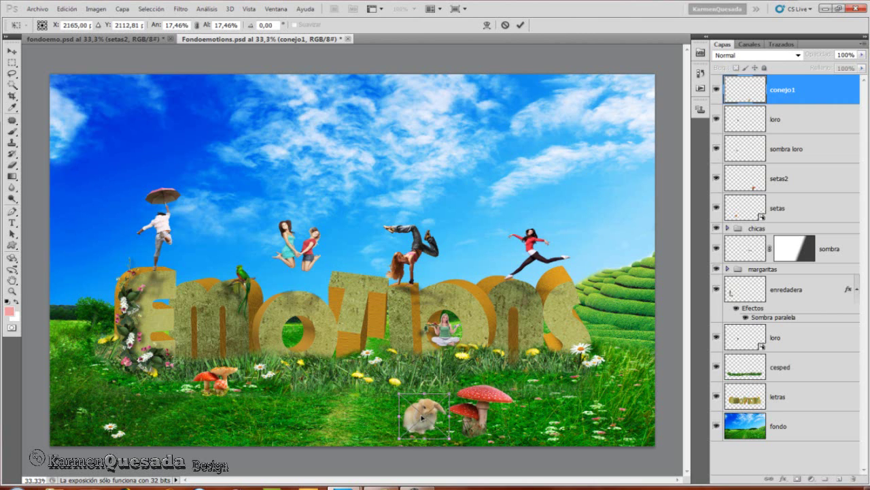
click(522, 27)
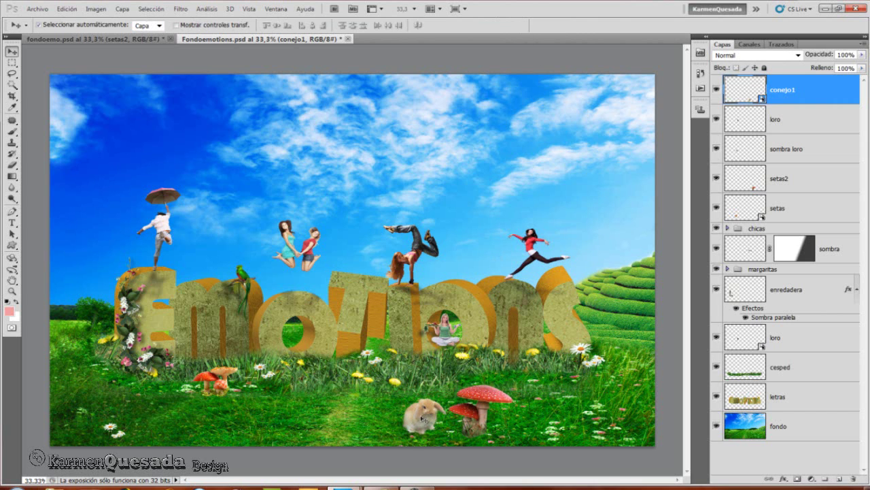
Place conejo2.png at about 6.61% so the tiny rabbit peeks through the first O.
click(38, 9)
click(48, 194)
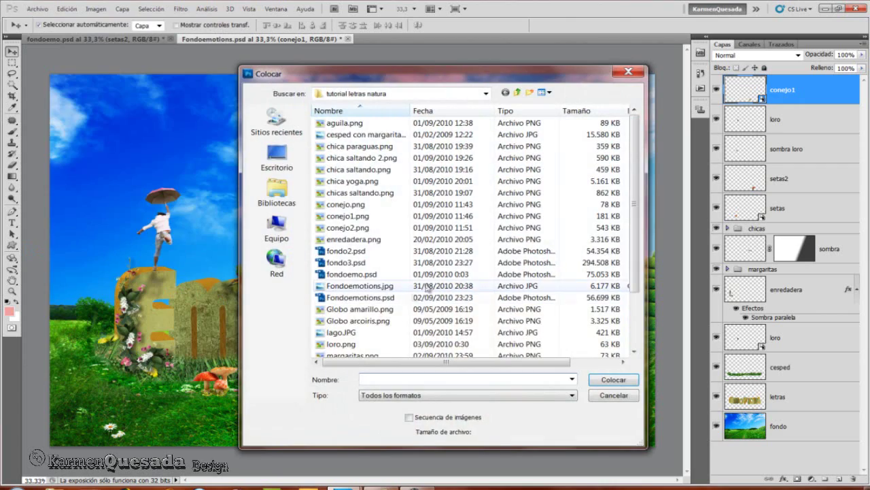
drag(634, 197, 634, 251)
click(344, 157)
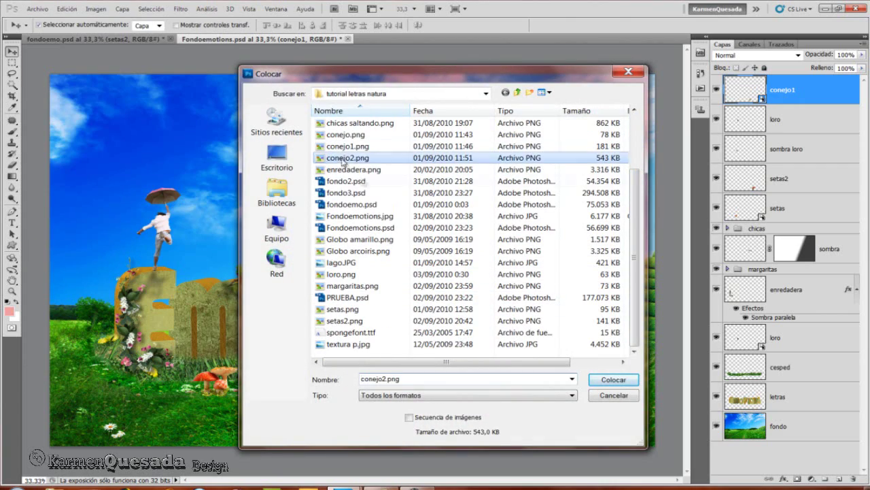
click(613, 378)
mouse_move(620, 73)
mouse_down()
mouse_move(197, 368)
mouse_move(235, 331)
mouse_move(170, 373)
mouse_move(294, 340)
mouse_up()
click(521, 25)
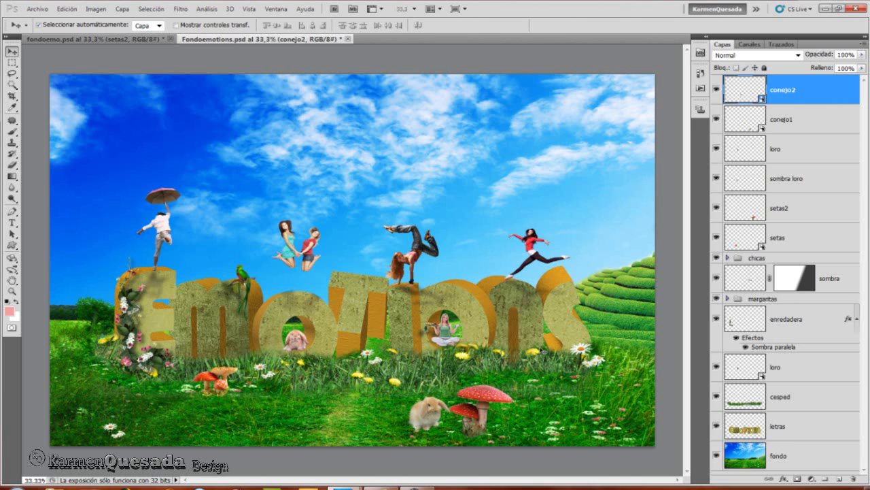
drag(295, 340, 299, 345)
click(37, 9)
Open the lake photo lago.JPG.
click(47, 33)
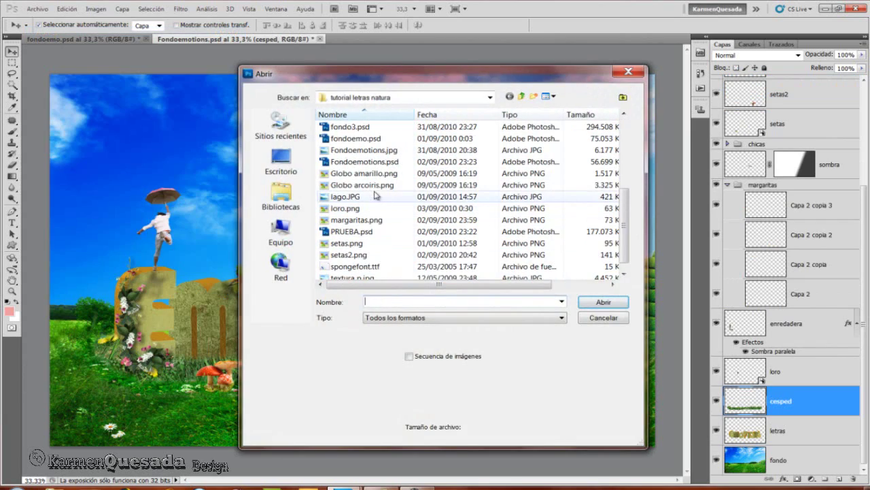
click(376, 196)
click(602, 302)
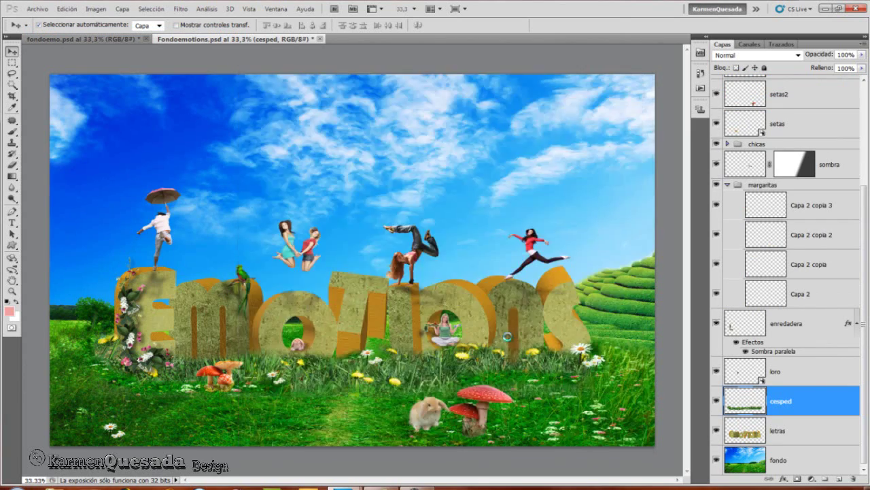
Lasso the water and stones with a 30 px feather and drag them into Fondoemotions as Capa 6.
click(12, 73)
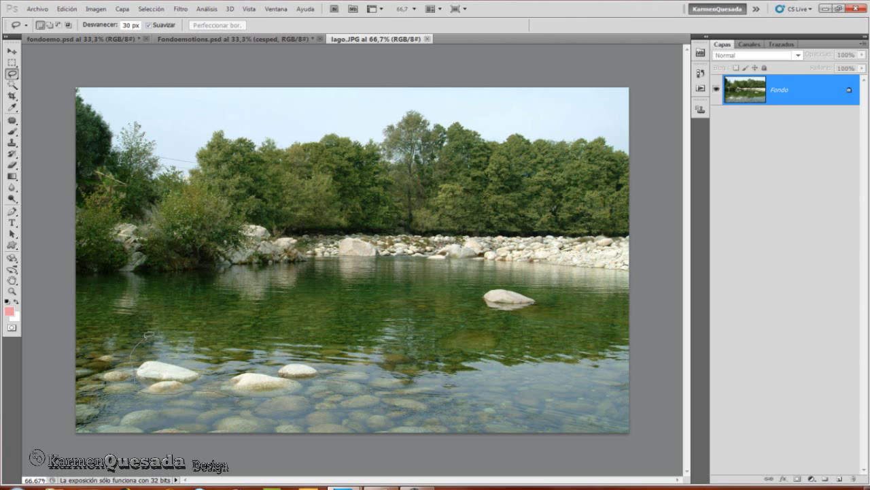
drag(185, 313, 233, 311)
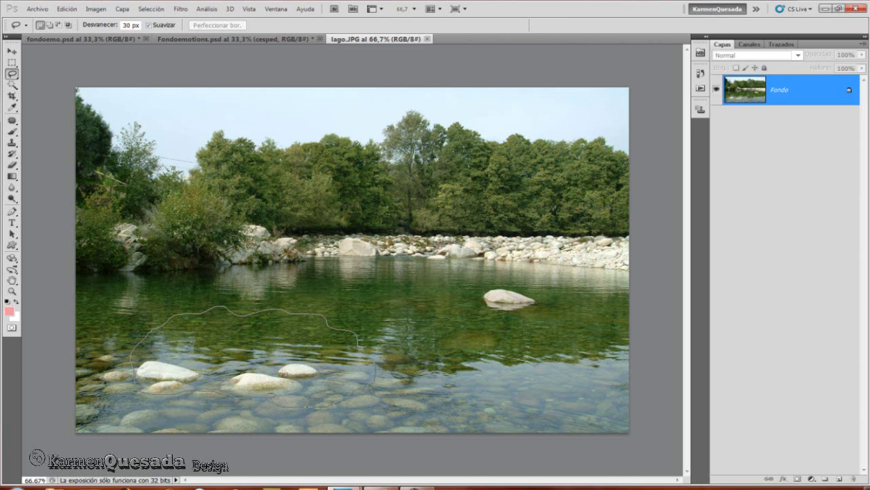
drag(374, 381, 299, 406)
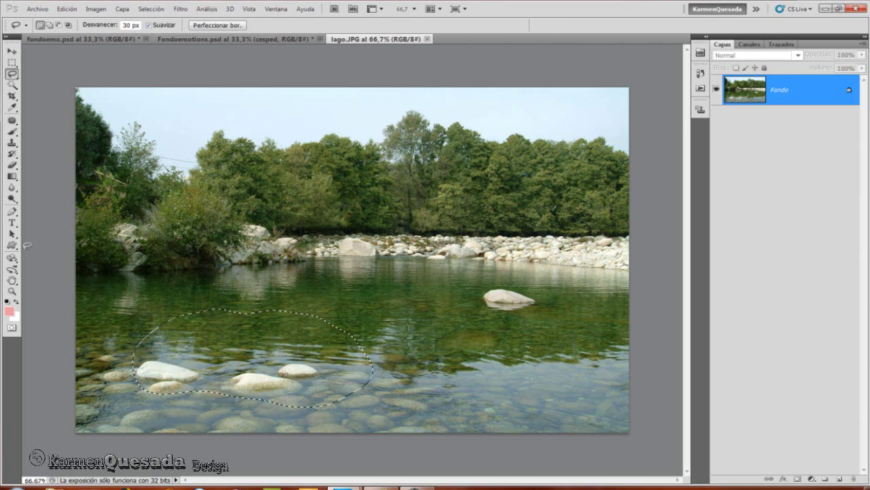
key(v)
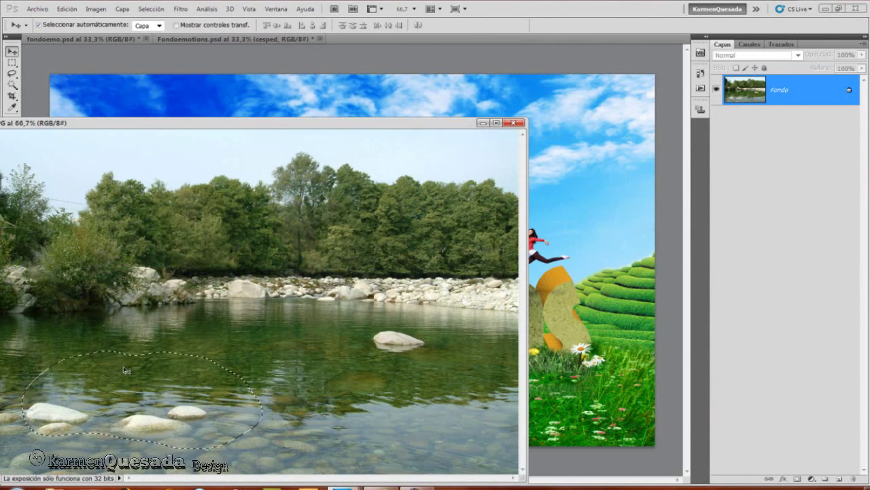
mouse_move(525, 319)
mouse_down()
mouse_move(589, 249)
mouse_move(314, 410)
mouse_move(331, 416)
mouse_up()
click(483, 123)
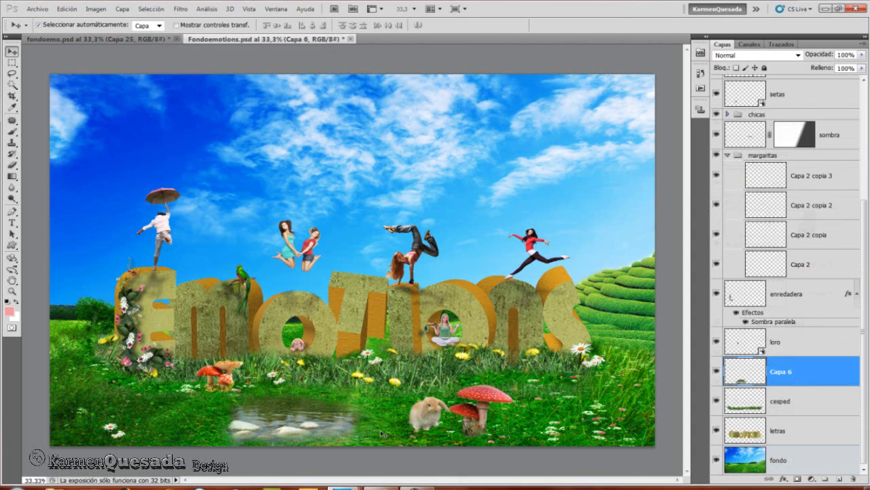
Clone-stamp grass over the Capa 6 pond's edges so it blends into the lower meadow.
click(12, 143)
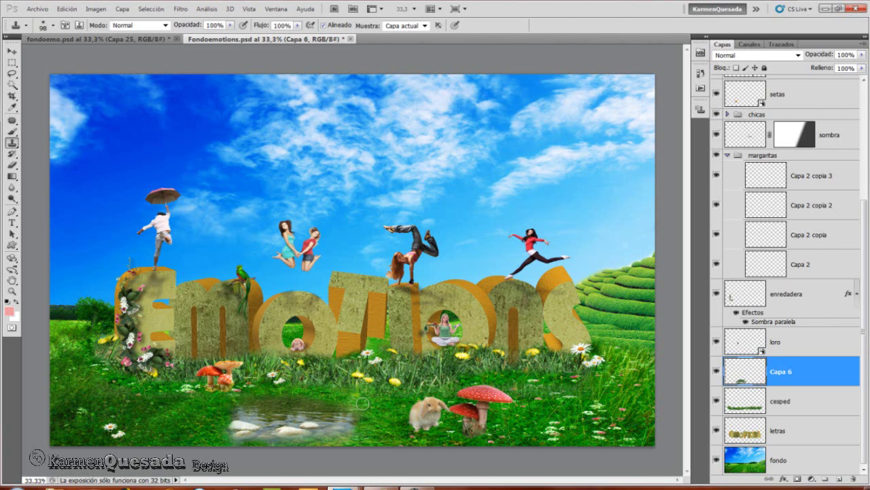
click(788, 462)
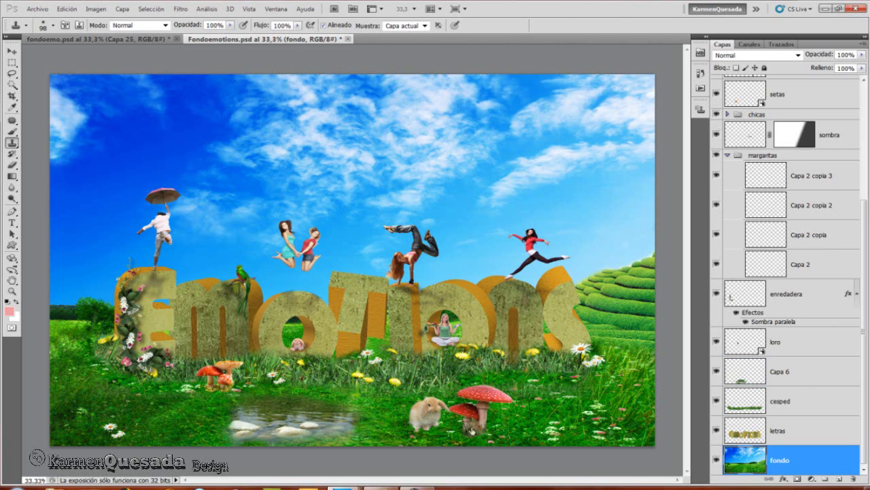
click(784, 373)
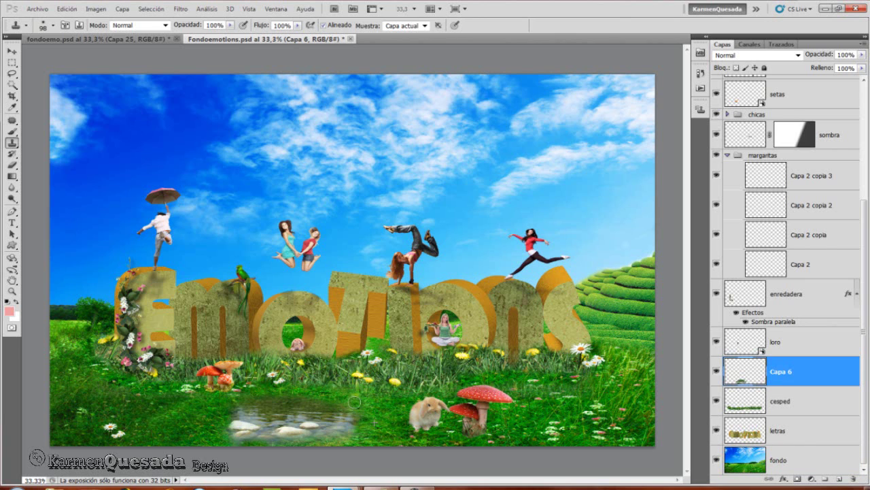
drag(348, 401, 352, 402)
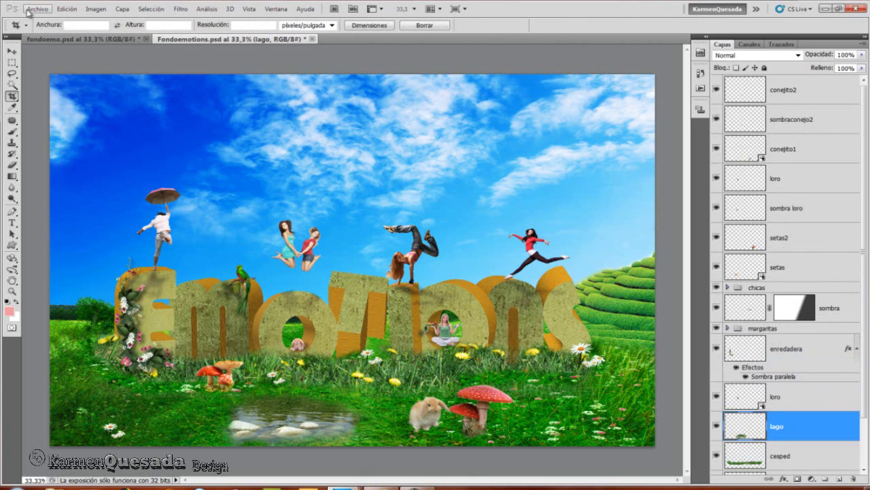
Place mariposas.png scaled to about 28% and position the butterflies over the pond.
click(37, 9)
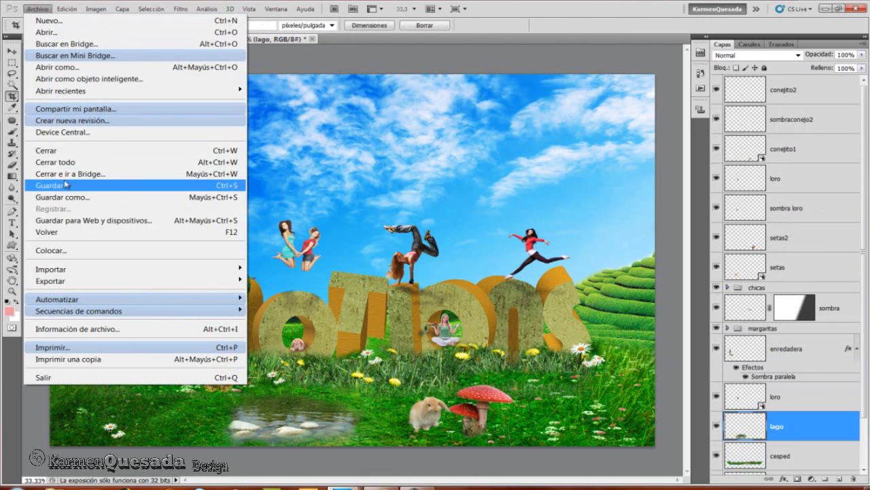
click(66, 250)
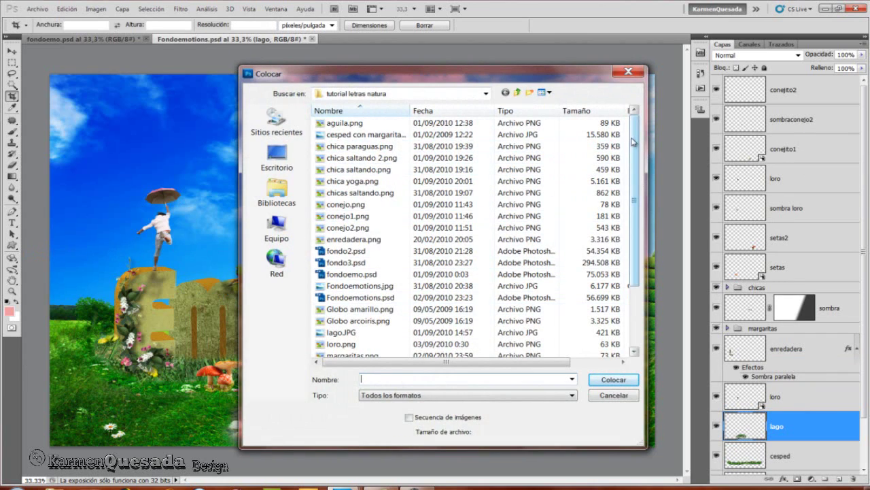
drag(634, 144, 636, 170)
click(352, 332)
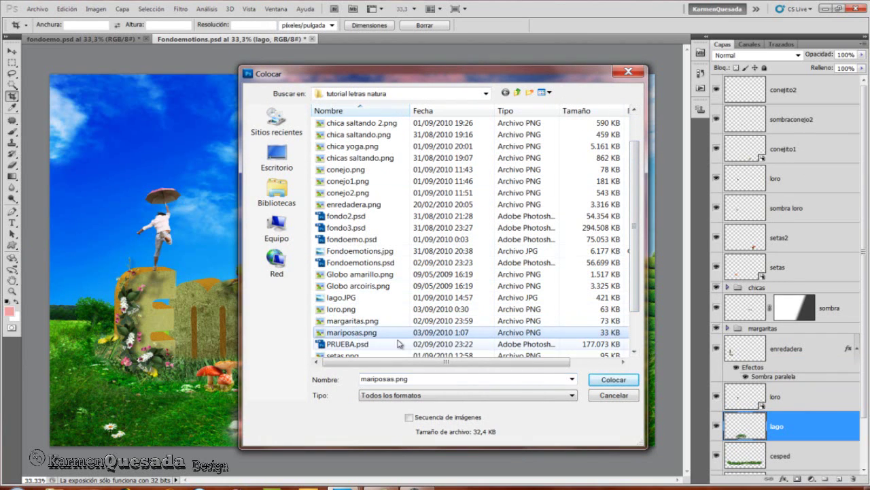
click(612, 380)
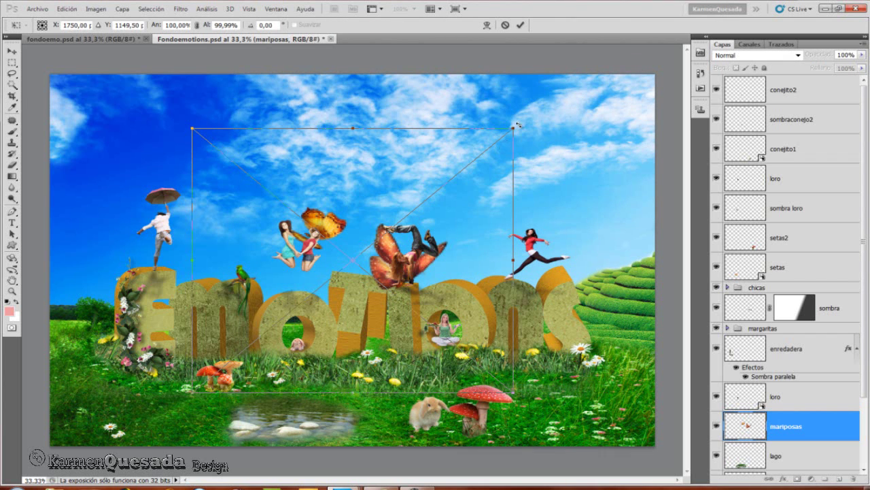
mouse_move(513, 129)
mouse_down()
mouse_move(325, 321)
mouse_move(341, 295)
mouse_up()
mouse_move(262, 325)
mouse_down()
mouse_move(300, 400)
mouse_move(320, 393)
mouse_up()
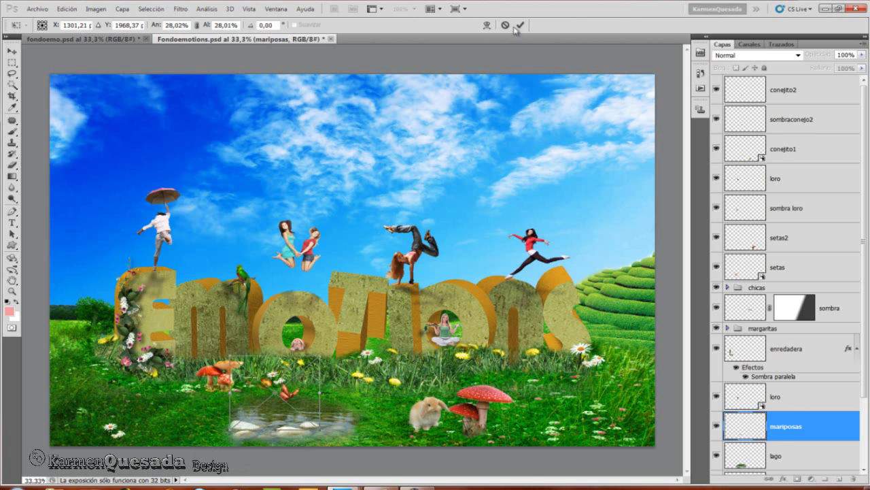
click(517, 27)
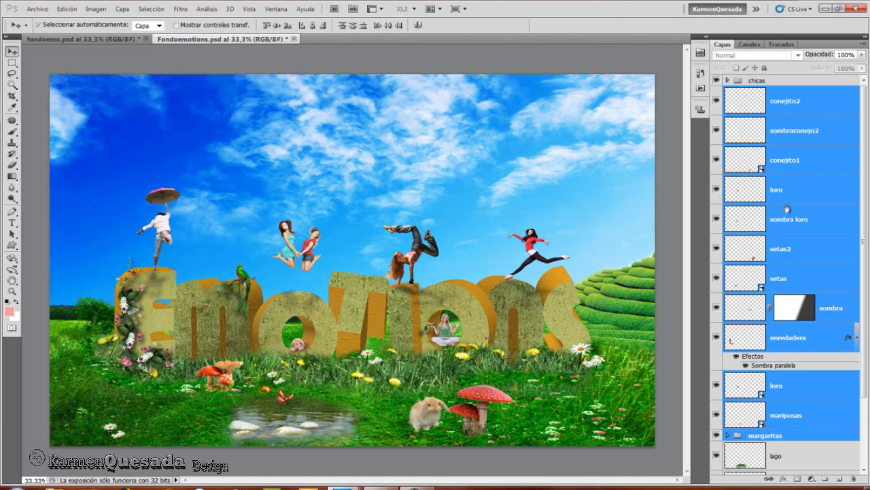
Group the selected element layers and rename the group 'elementos composicion'.
key(ctrl+g)
double_click(762, 91)
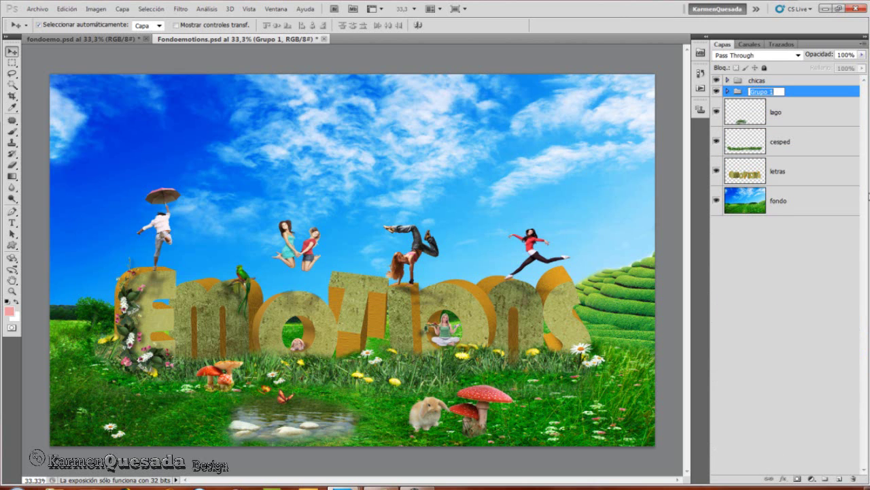
text(elementos composicion)
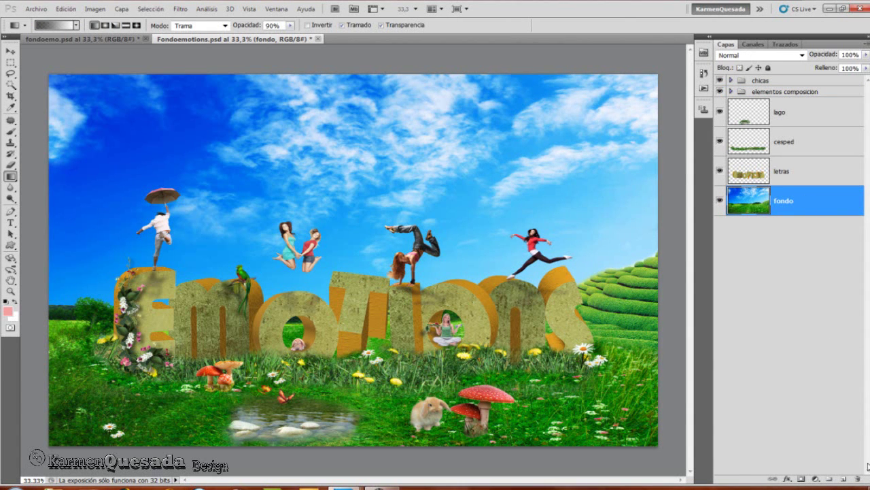
Add a new layer and choose the Arco iris circular gradient, moving its transparency stop to 78%.
click(844, 480)
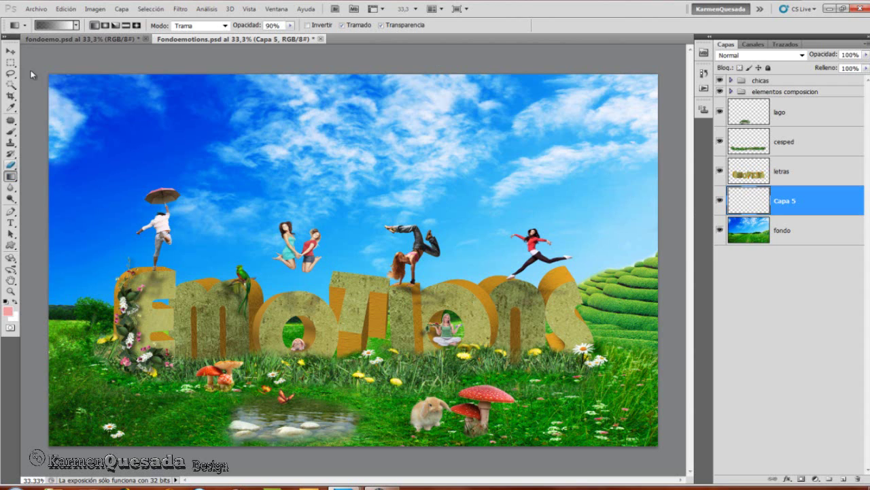
click(25, 28)
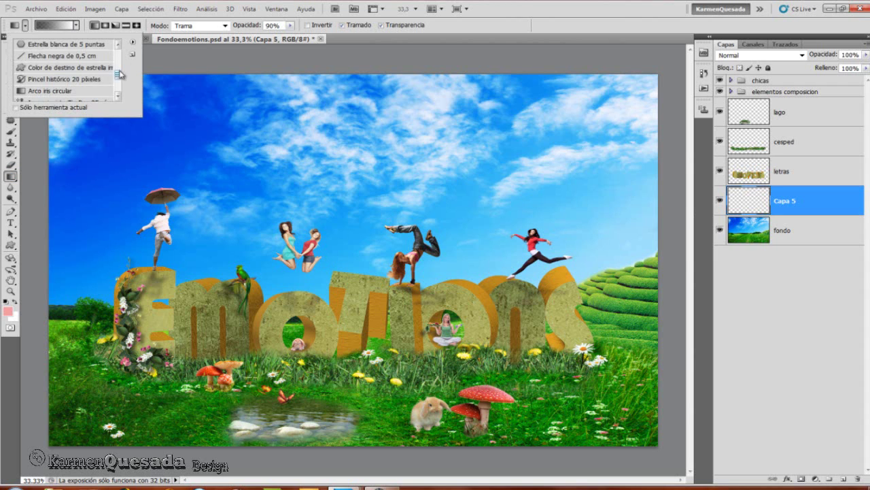
scroll(120, 77, down, 2)
click(60, 72)
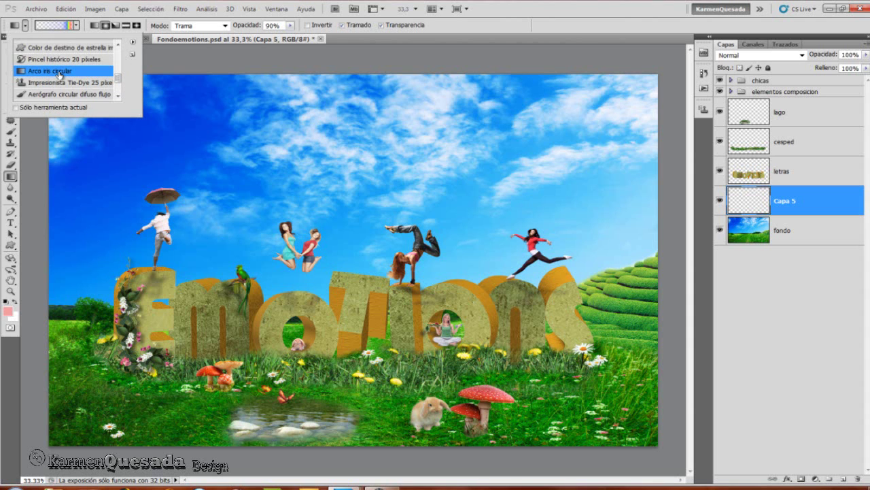
click(54, 25)
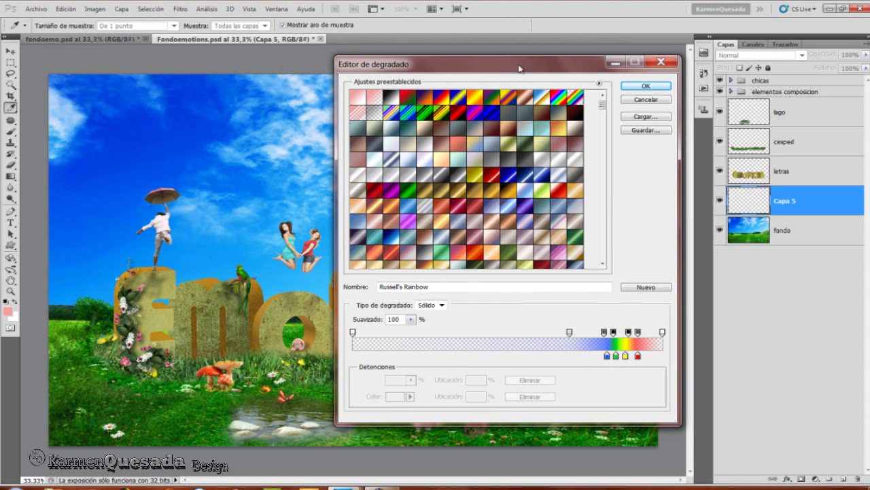
drag(534, 64, 483, 54)
drag(519, 321, 552, 321)
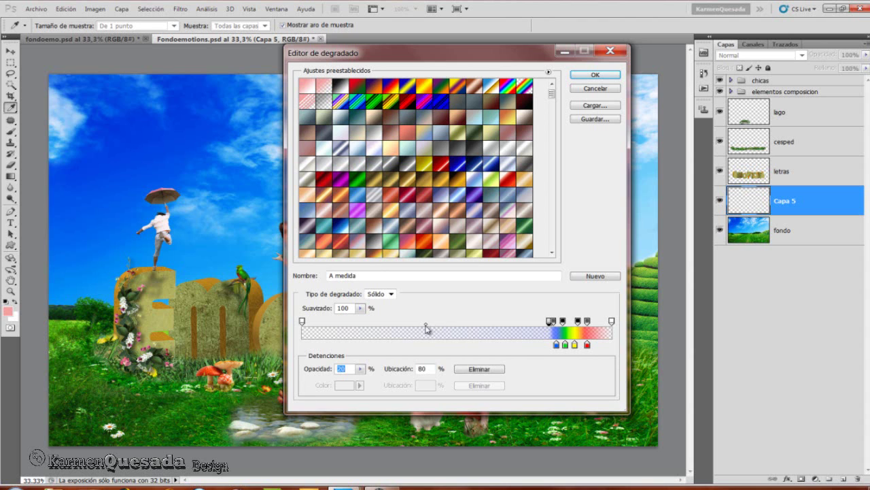
drag(427, 326, 545, 329)
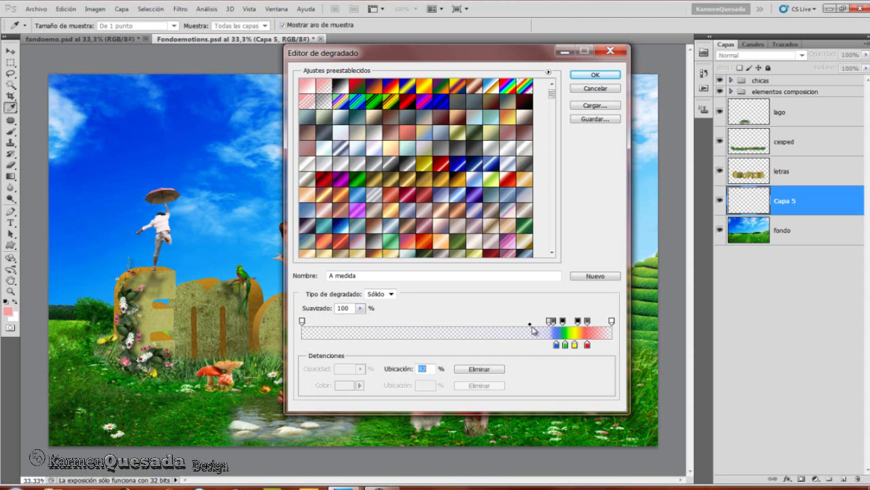
click(604, 75)
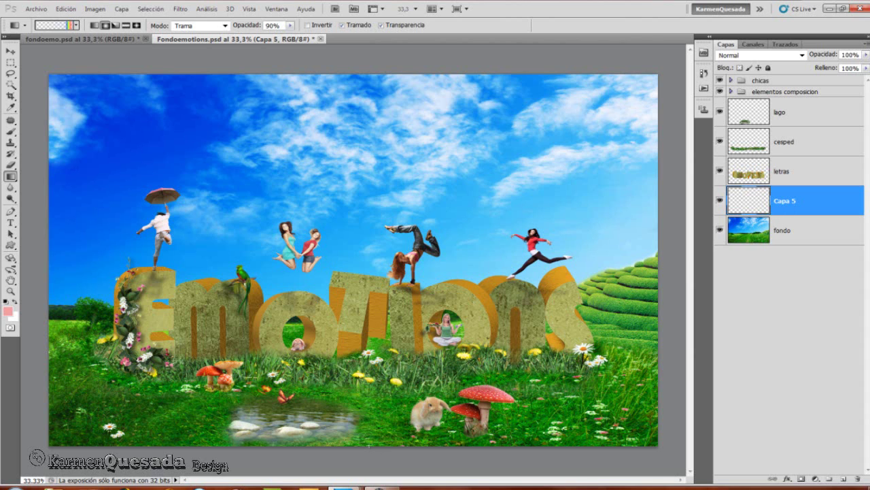
Draw the radial rainbow gradient, move it up into the sky, and set opacity to 50%.
drag(360, 169, 368, 445)
drag(360, 168, 365, 166)
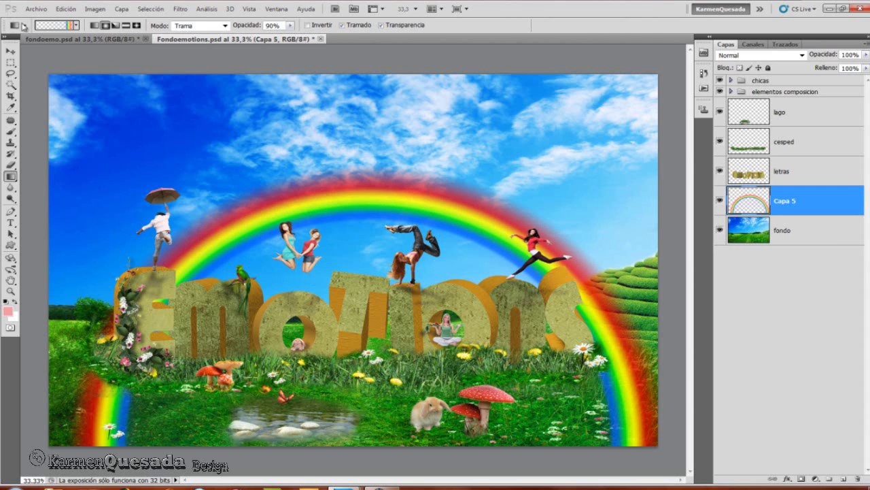
click(10, 51)
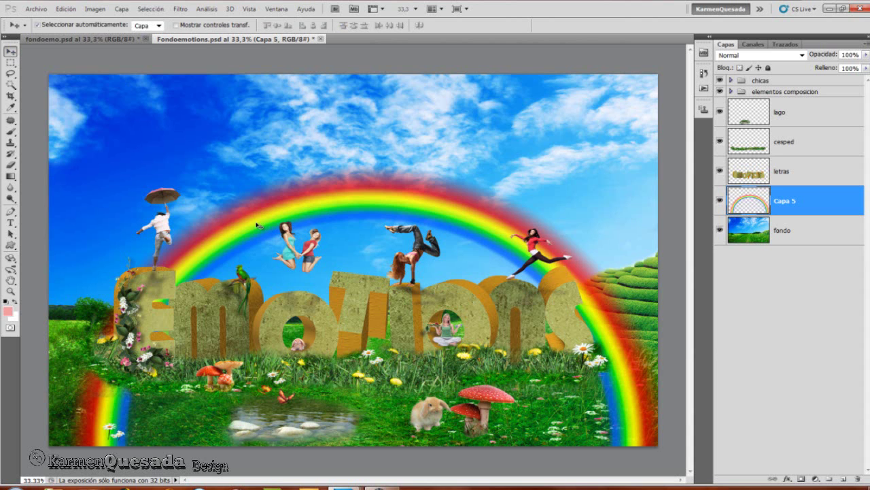
drag(257, 225, 256, 121)
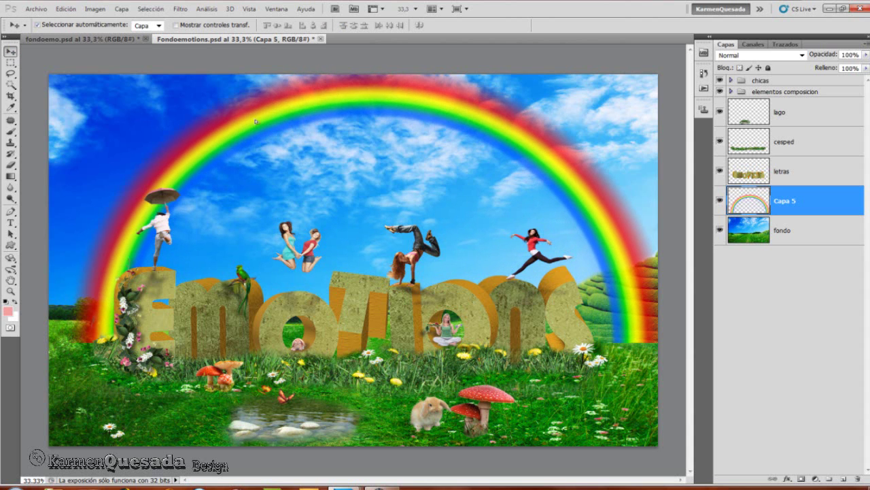
click(866, 55)
drag(866, 66, 836, 70)
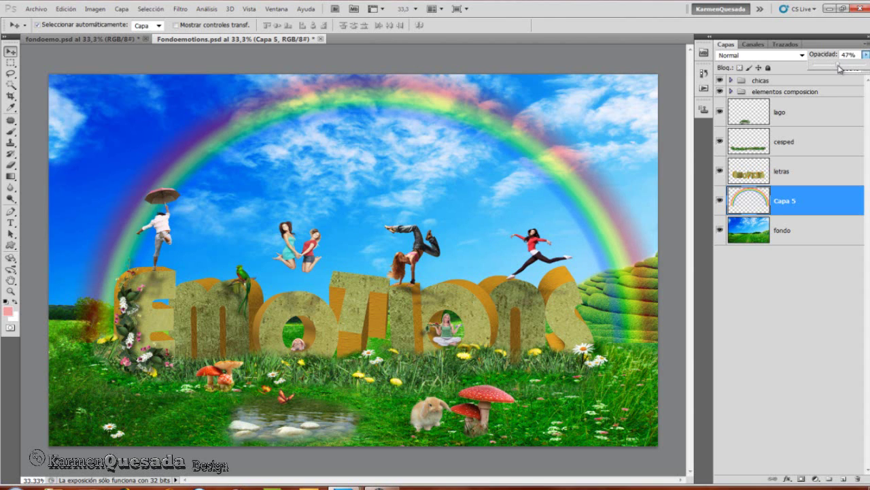
click(850, 55)
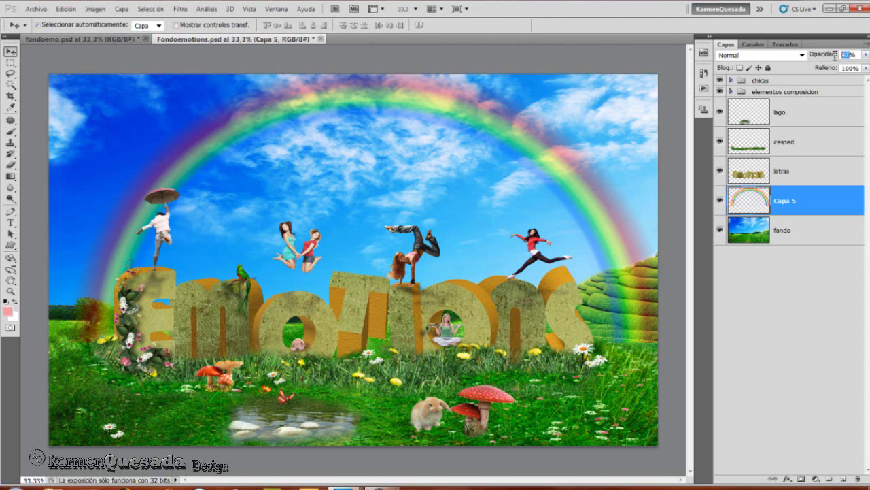
text(50)
Apply a Gaussian Blur to the Capa 5 rainbow and lower its opacity to 38%.
click(179, 9)
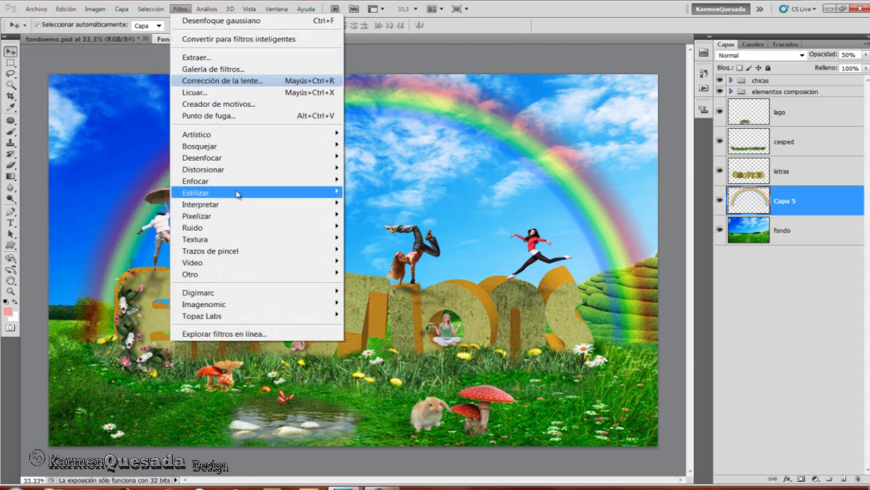
mouse_move(202, 157)
click(444, 244)
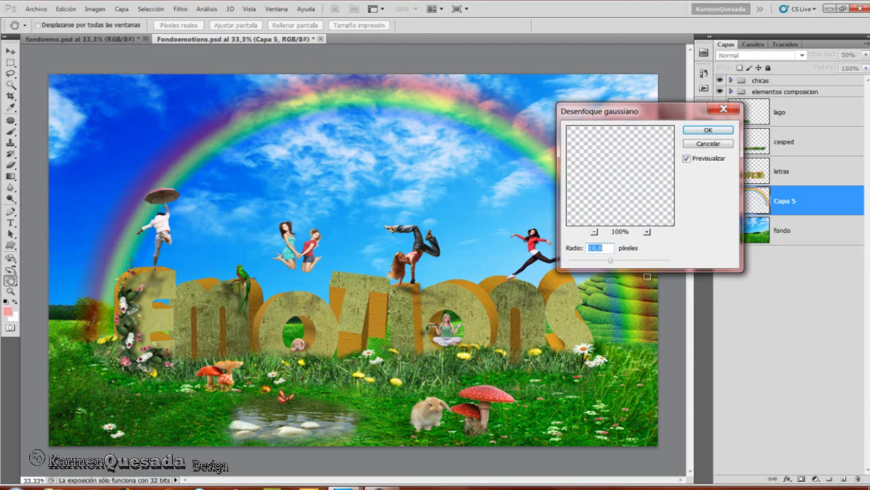
click(708, 131)
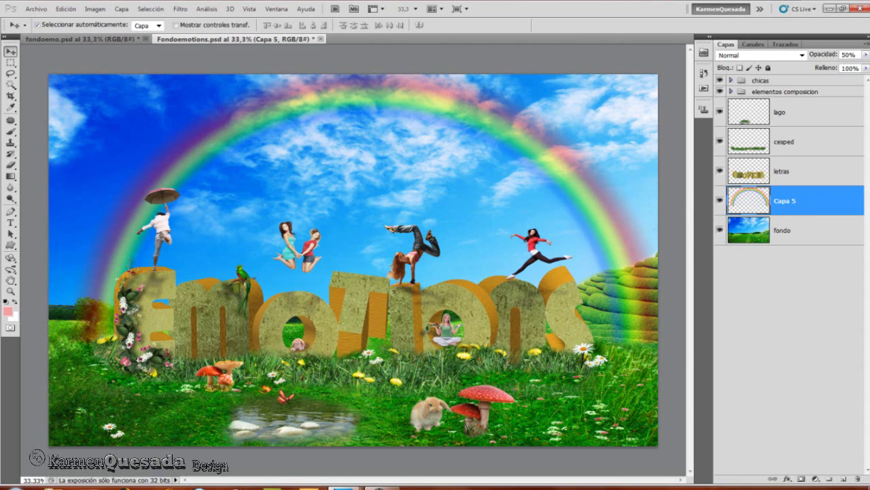
click(865, 55)
mouse_move(844, 71)
mouse_down()
mouse_move(824, 69)
mouse_move(835, 73)
mouse_up()
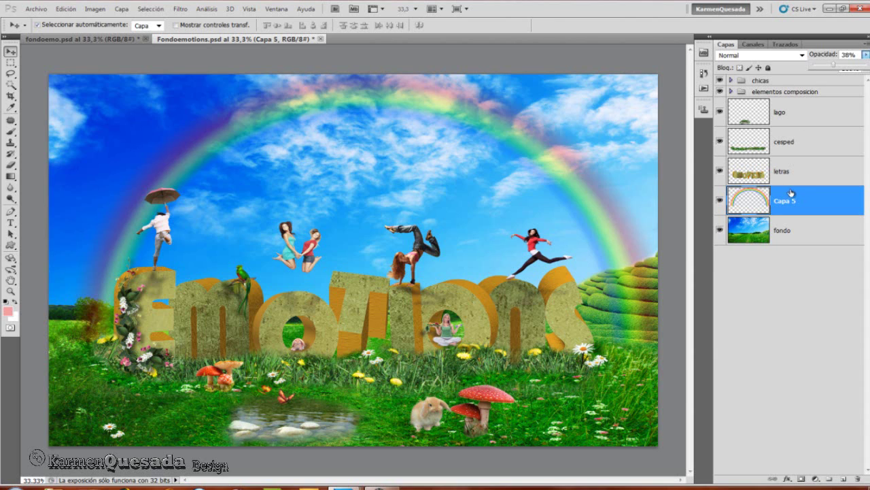
Distort the rainbow layer, stretching the arc wider and shifting it over the Emotions letters.
key(ctrl+t)
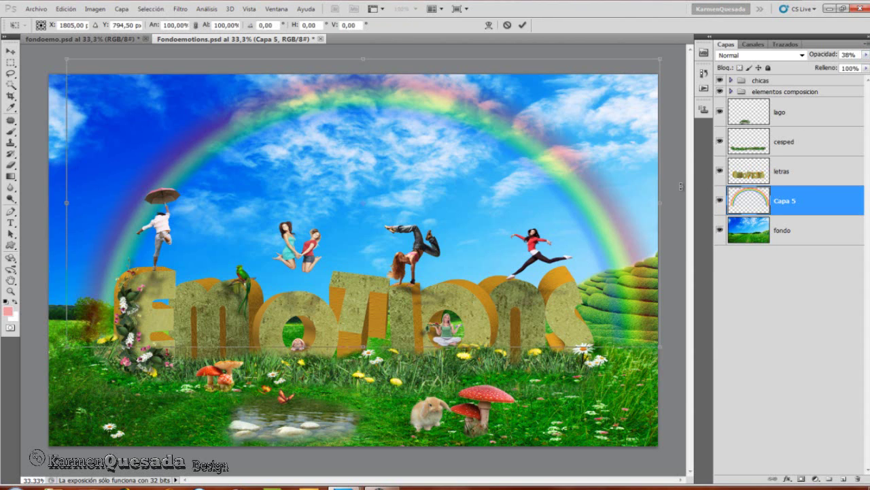
right_click(312, 161)
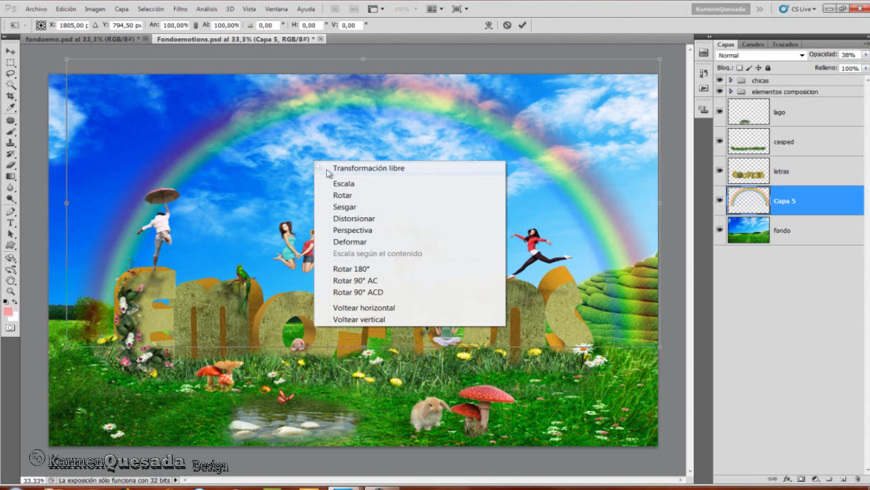
click(360, 220)
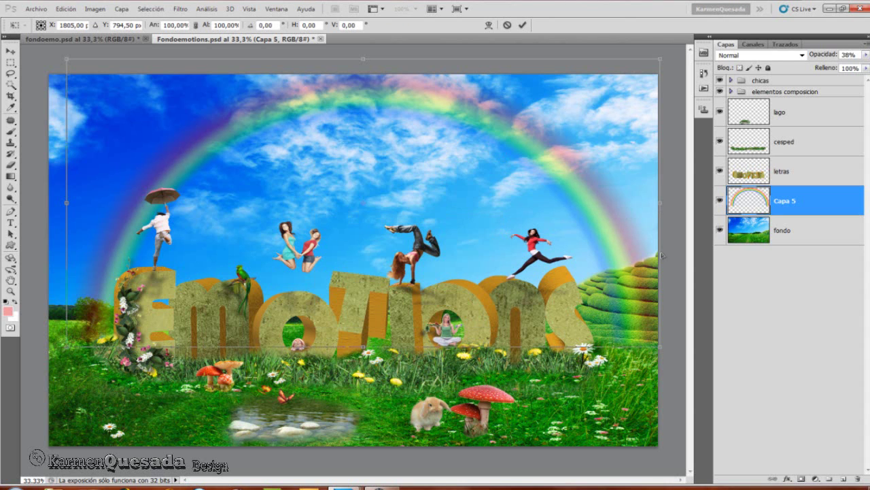
mouse_move(661, 205)
mouse_down()
mouse_move(678, 164)
mouse_move(661, 195)
mouse_move(676, 176)
mouse_up()
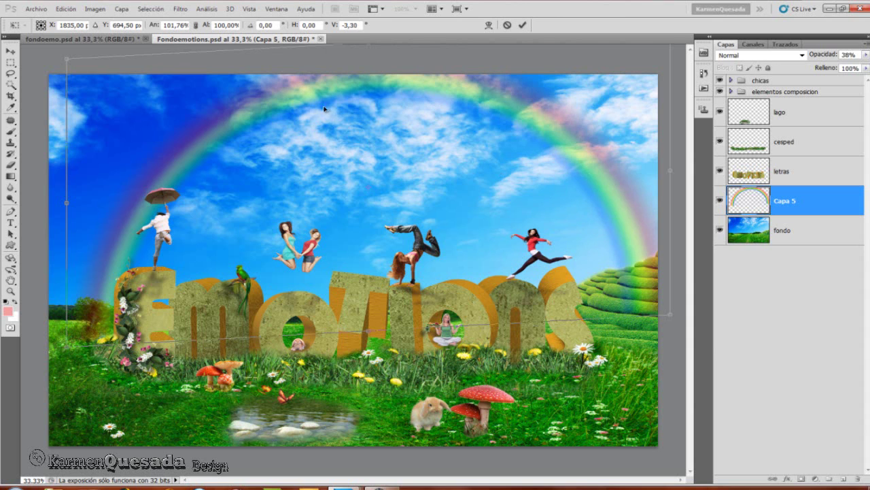
drag(303, 96, 402, 197)
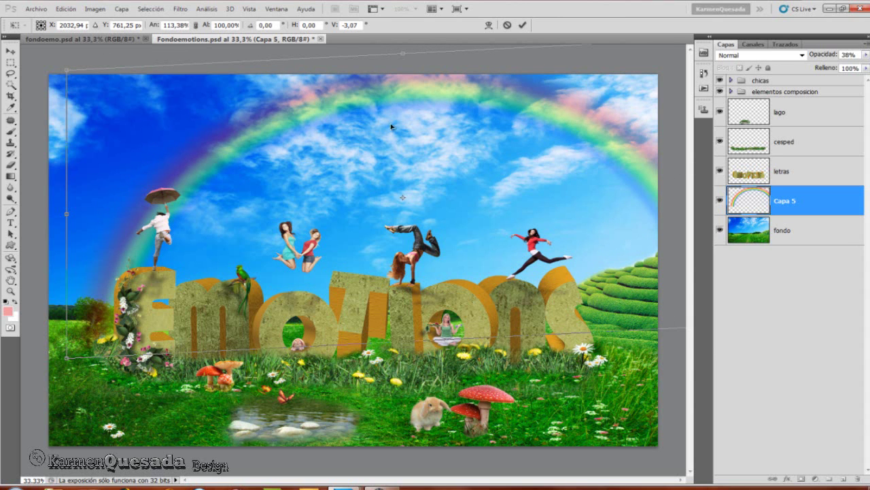
drag(360, 93, 367, 115)
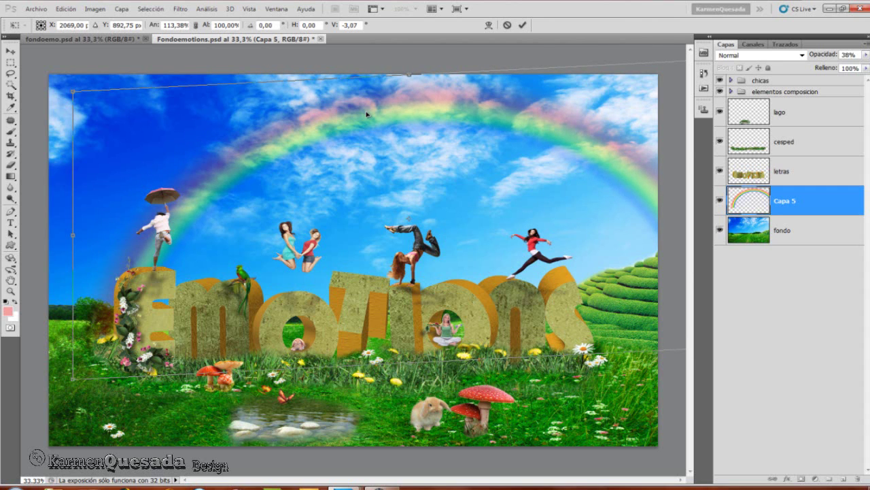
drag(372, 112, 375, 111)
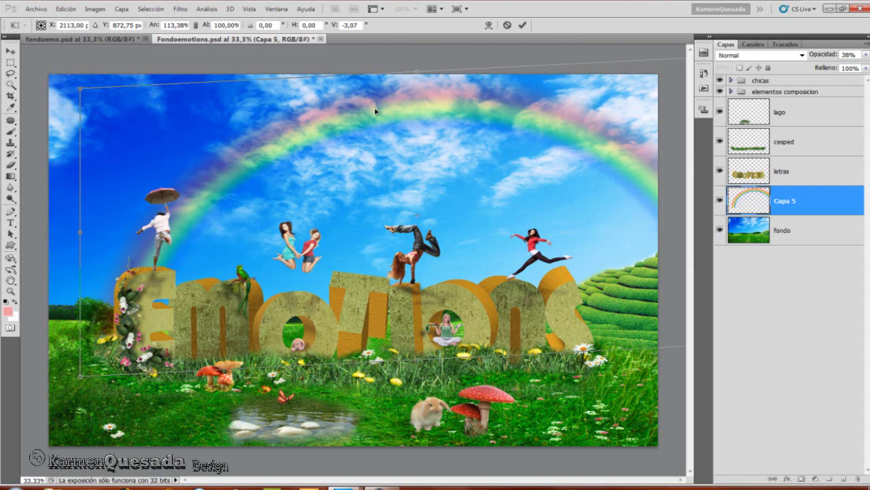
click(523, 25)
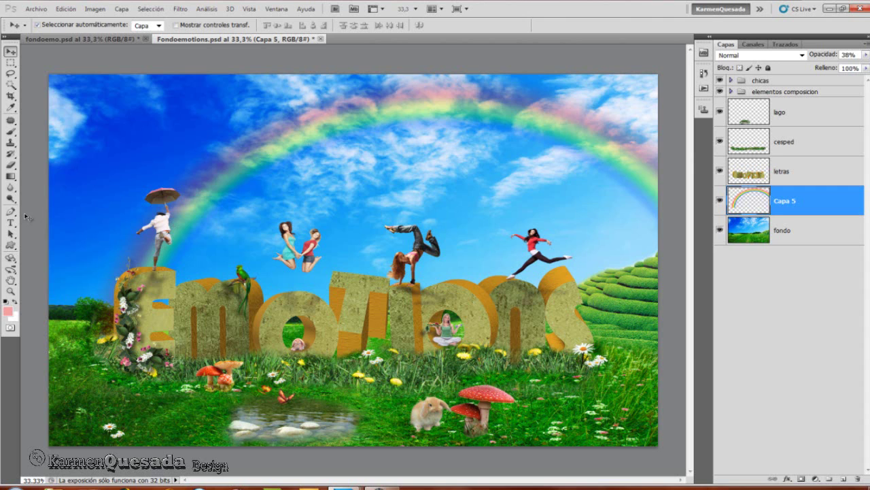
click(11, 164)
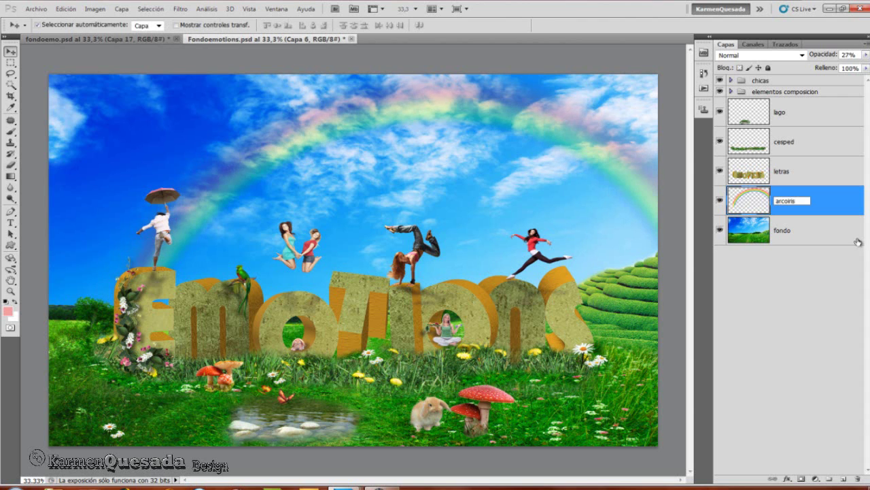
Name the rainbow layer arcoiris and place aguila.png into the scene.
click(843, 204)
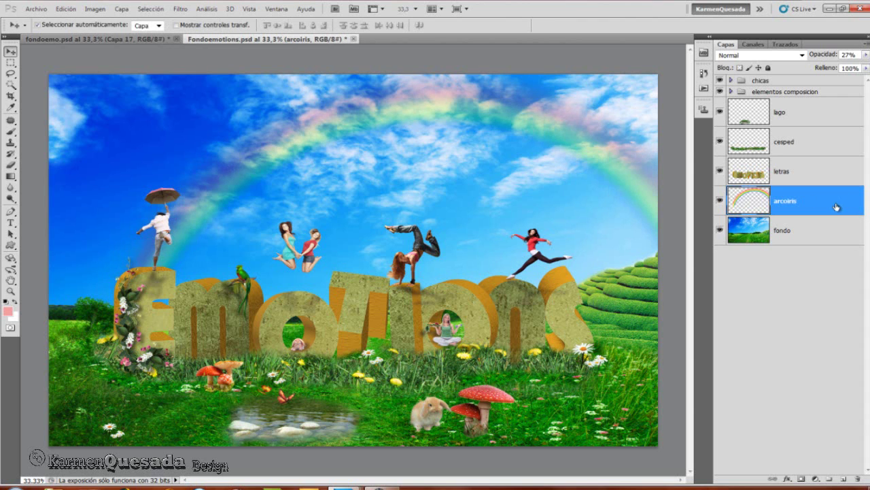
click(36, 9)
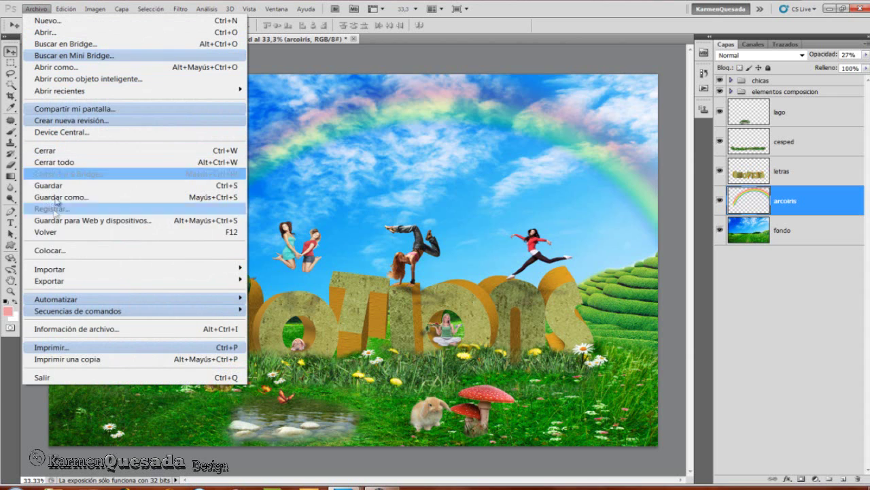
click(52, 251)
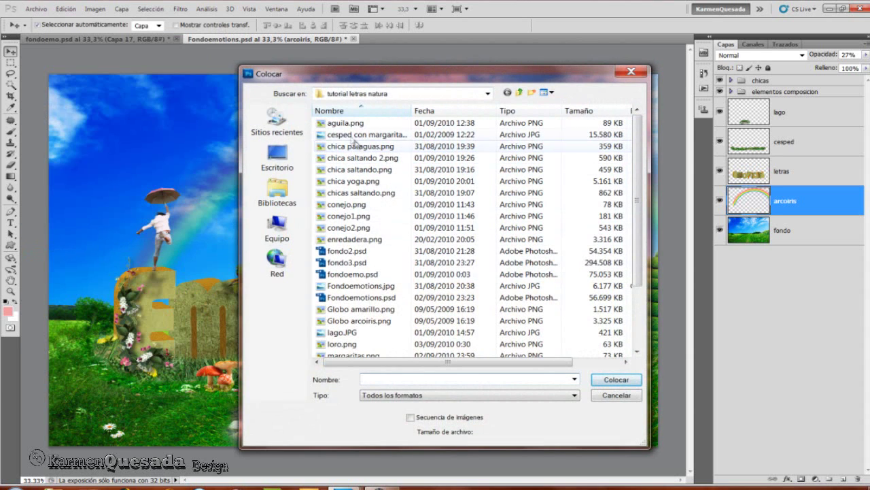
click(345, 123)
click(607, 381)
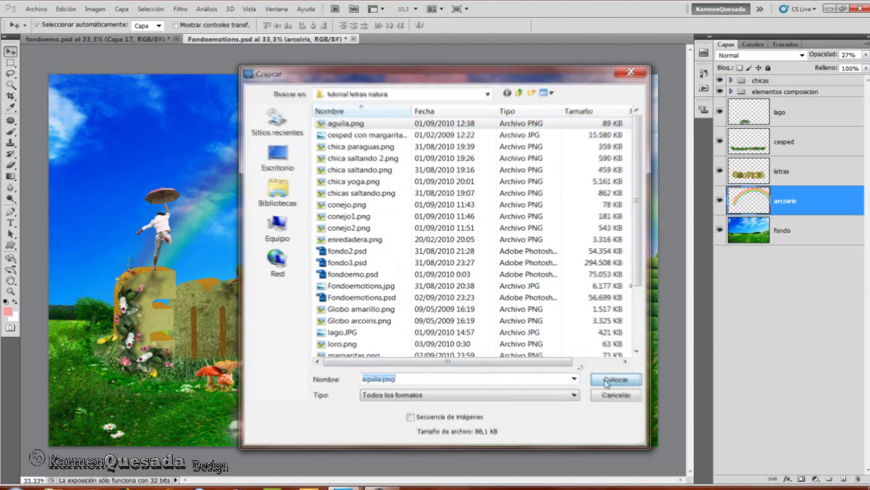
Scale the eagle to about 45%, tilt it about 36°, and set it in the upper-right sky.
mouse_move(386, 229)
mouse_down()
mouse_move(537, 126)
mouse_move(547, 129)
mouse_up()
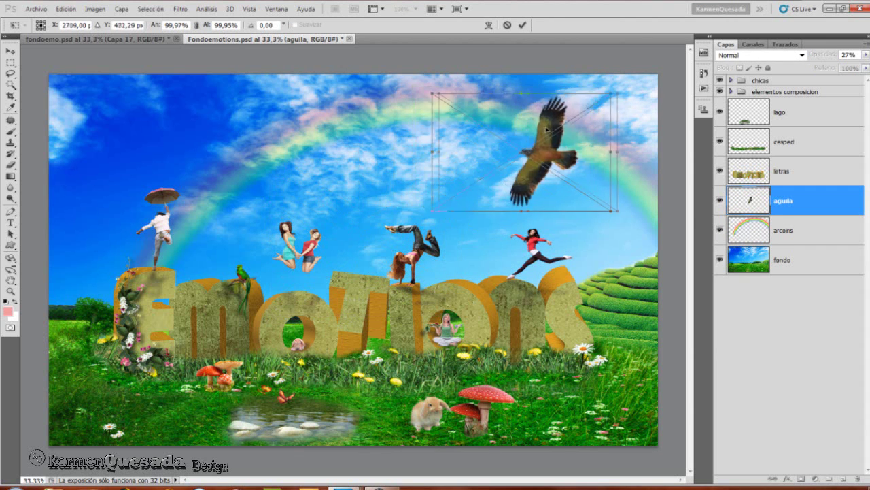
mouse_move(619, 91)
mouse_down()
mouse_move(537, 167)
mouse_move(563, 154)
mouse_up()
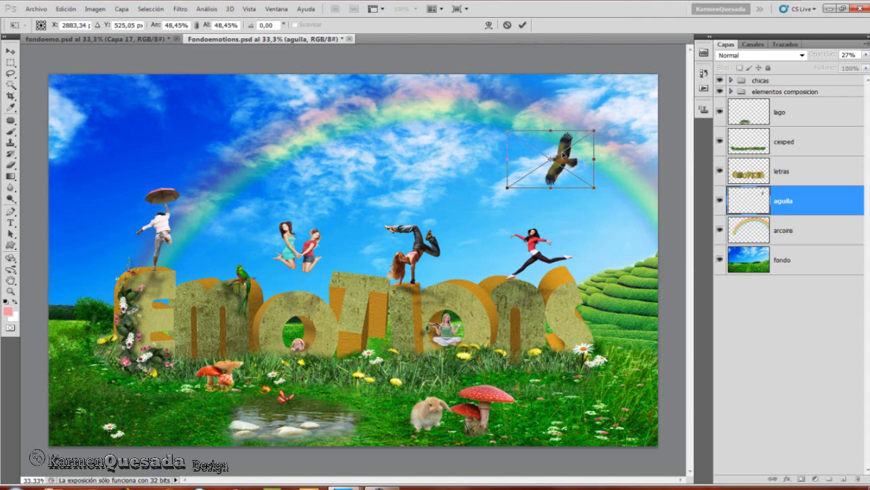
right_click(564, 154)
click(590, 196)
drag(595, 131, 603, 160)
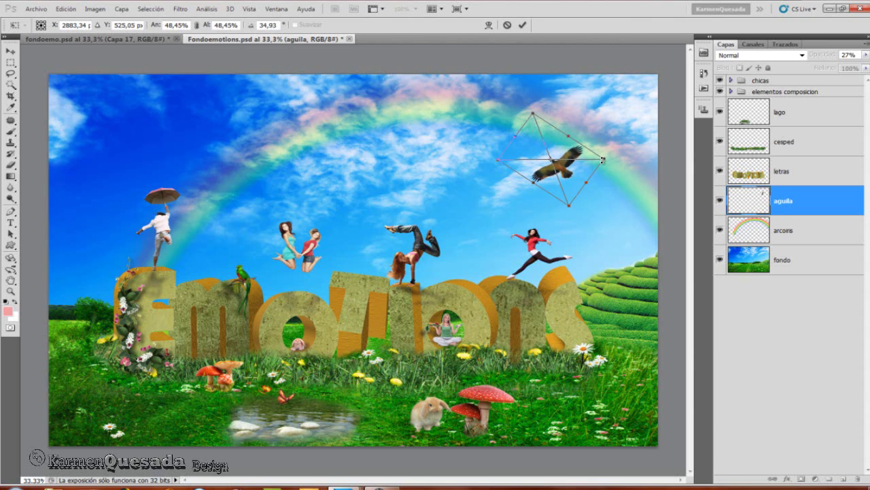
drag(566, 172, 569, 163)
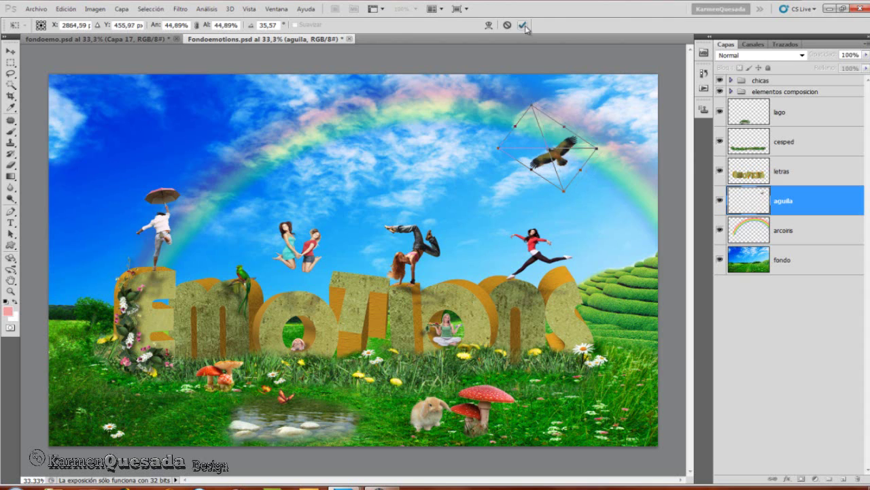
key(Return)
drag(565, 155, 565, 156)
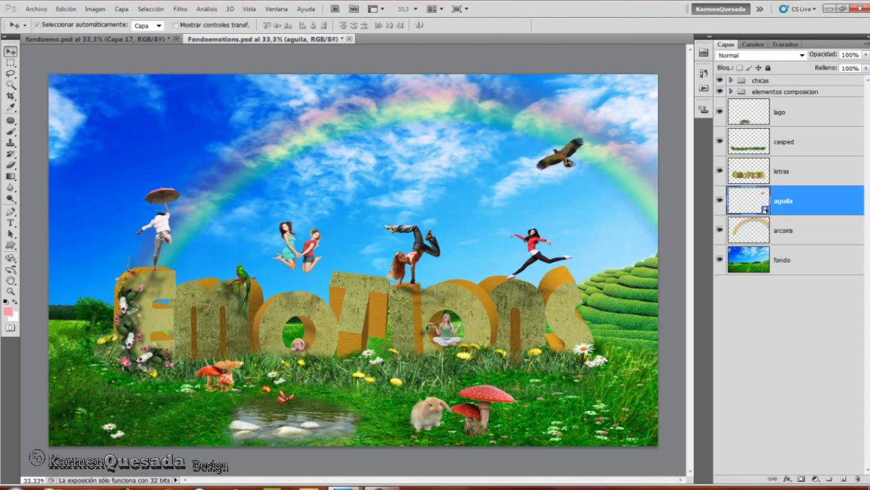
Place Globo amarillo.png at about 3% scale floating in the upper-left sky.
click(36, 9)
click(59, 250)
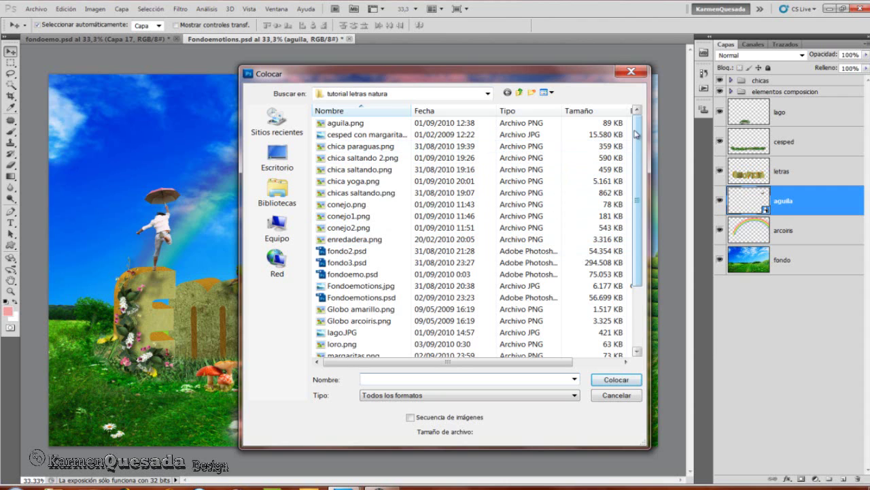
scroll(637, 139, down, 1)
click(394, 275)
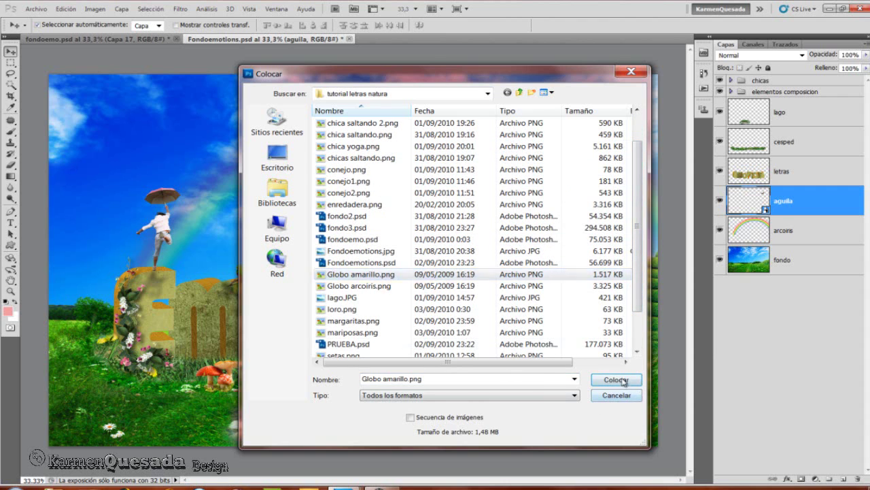
click(616, 379)
mouse_move(474, 129)
mouse_down()
mouse_move(218, 408)
mouse_move(231, 191)
mouse_up()
mouse_move(279, 136)
mouse_down()
mouse_move(294, 126)
mouse_move(195, 133)
mouse_move(176, 113)
mouse_move(203, 117)
mouse_up()
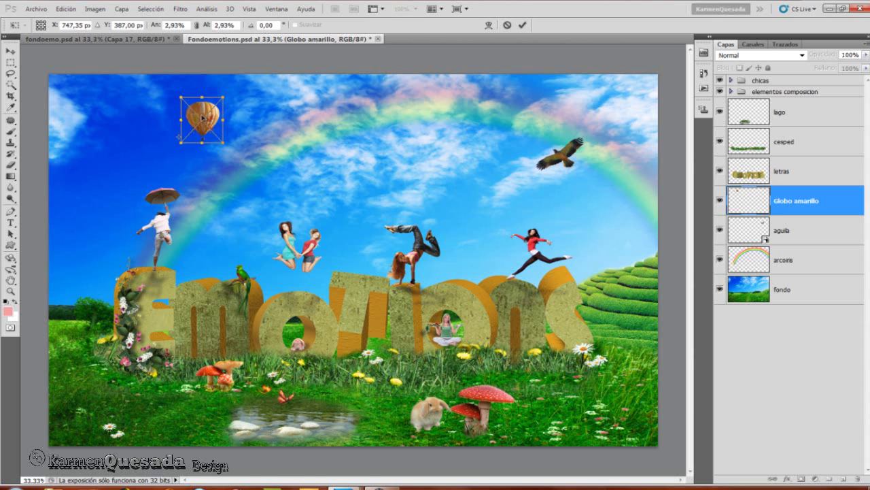
click(522, 24)
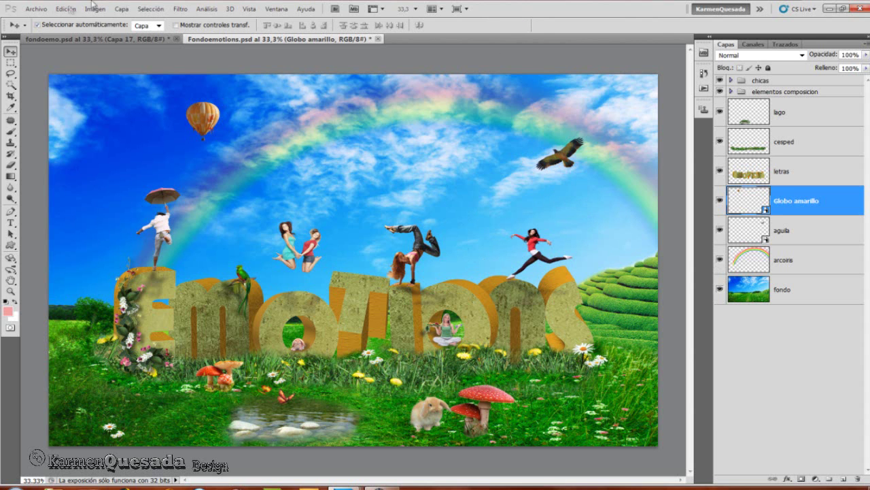
click(37, 9)
Place Globo arcoiris.png into the scene as a new layer.
click(73, 249)
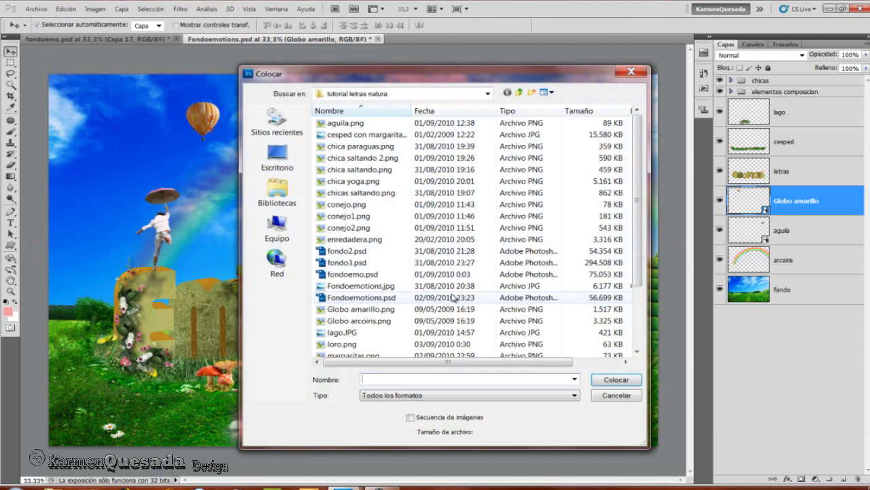
click(360, 320)
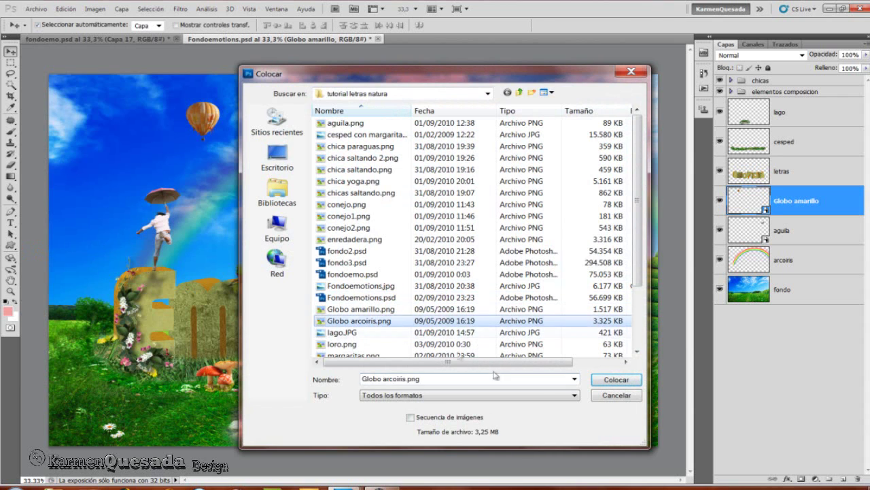
click(616, 379)
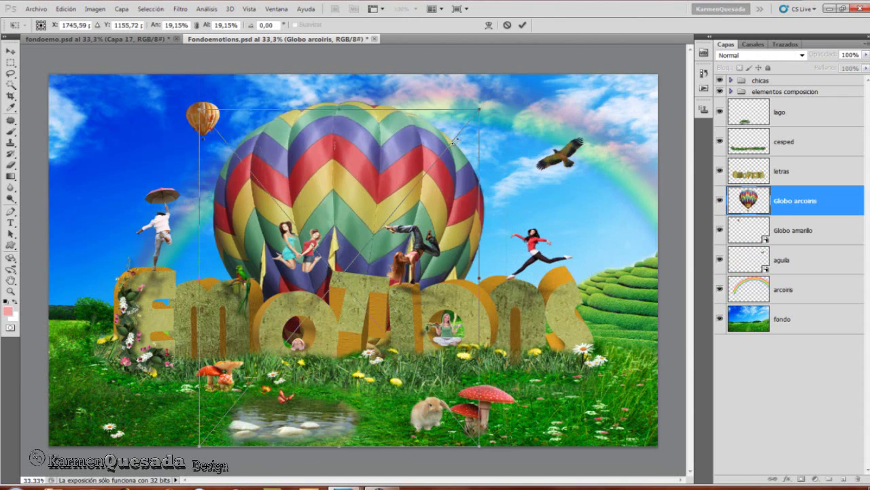
Scale the rainbow balloon to about 2.5% and set it just beneath the rainbow arc.
drag(510, 81, 306, 308)
drag(297, 340, 515, 140)
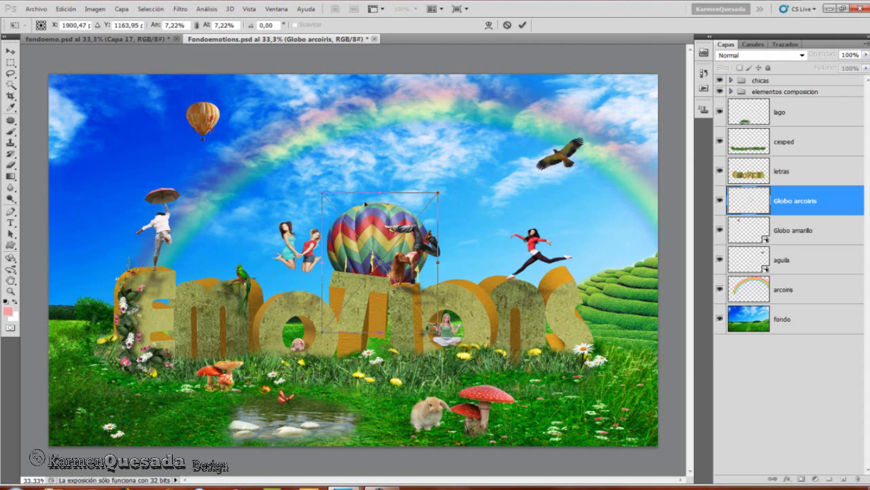
mouse_move(536, 107)
mouse_down()
mouse_move(485, 193)
mouse_move(454, 136)
mouse_up()
mouse_move(469, 107)
mouse_down()
mouse_move(456, 123)
mouse_move(460, 146)
mouse_up()
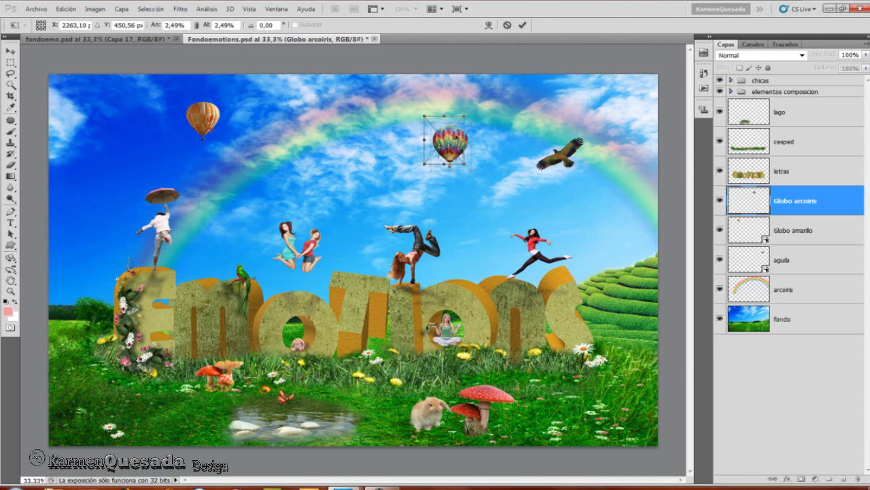
click(522, 25)
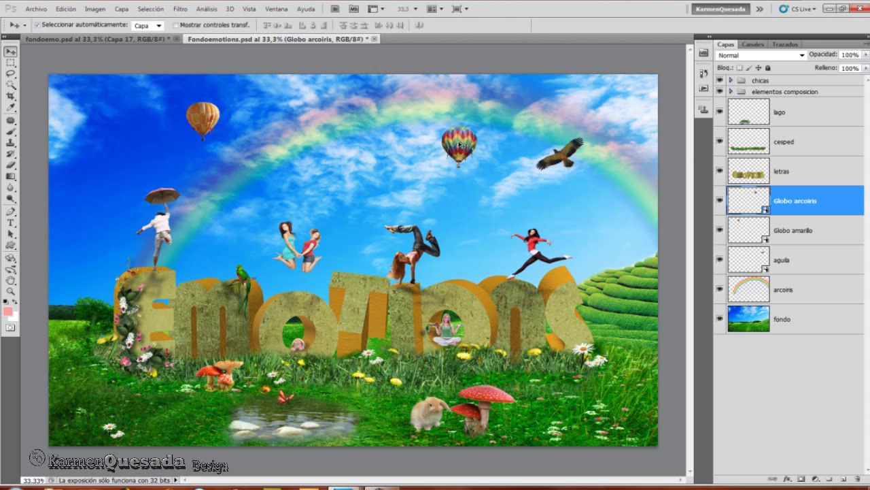
drag(461, 144, 458, 140)
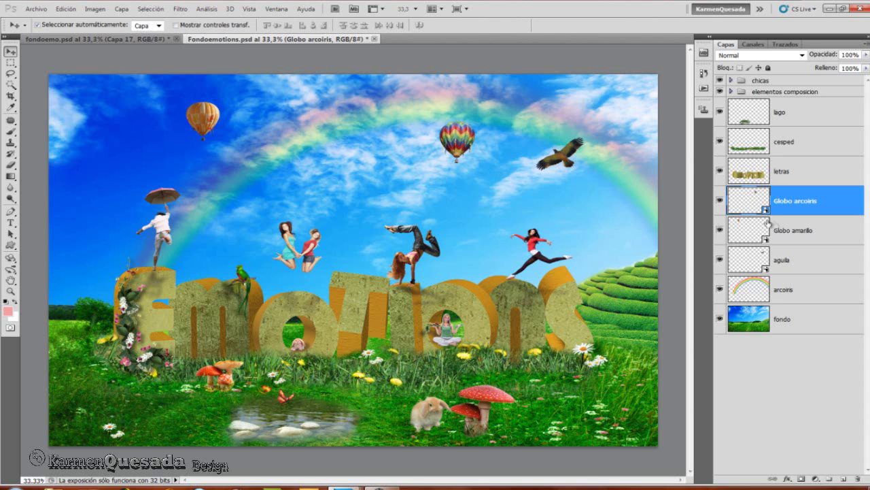
Select the Brush tool with black as the paint colour.
click(782, 289)
key(b)
key(d)
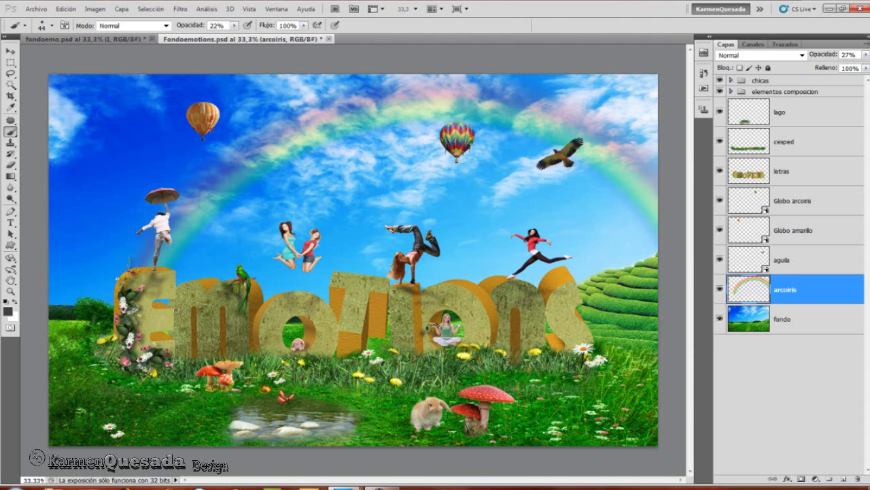
Darken a spot on the letras layer, then lower the brush opacity to 12%.
click(792, 180)
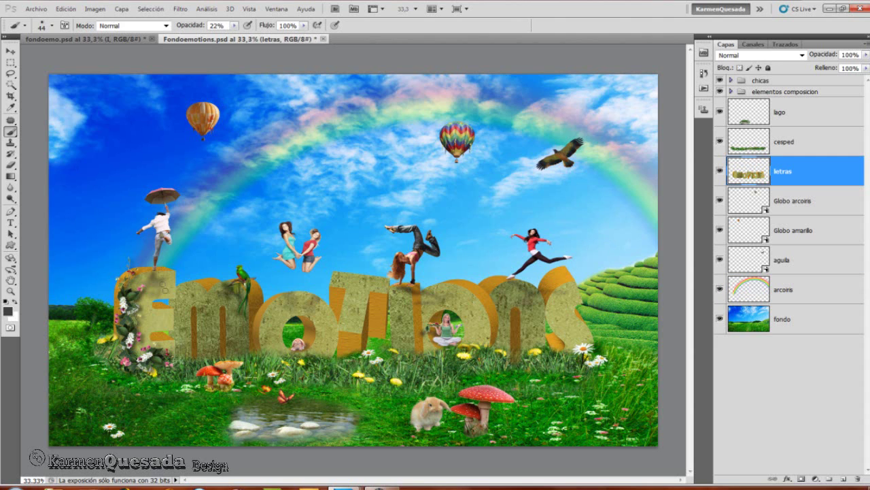
click(177, 332)
click(233, 25)
drag(230, 39, 226, 39)
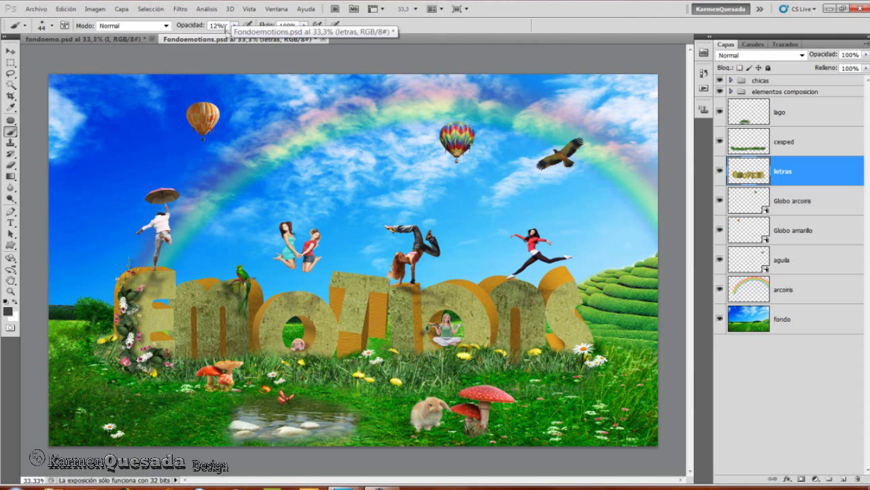